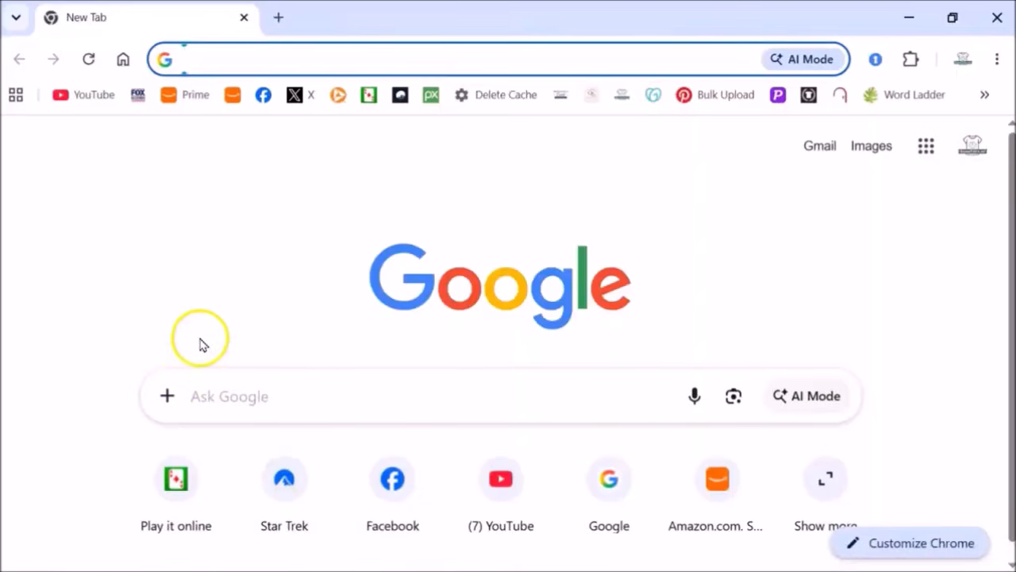
- Search Google for "printable gift cards"
{"action": "left_click", "coordinate": [260, 396]}
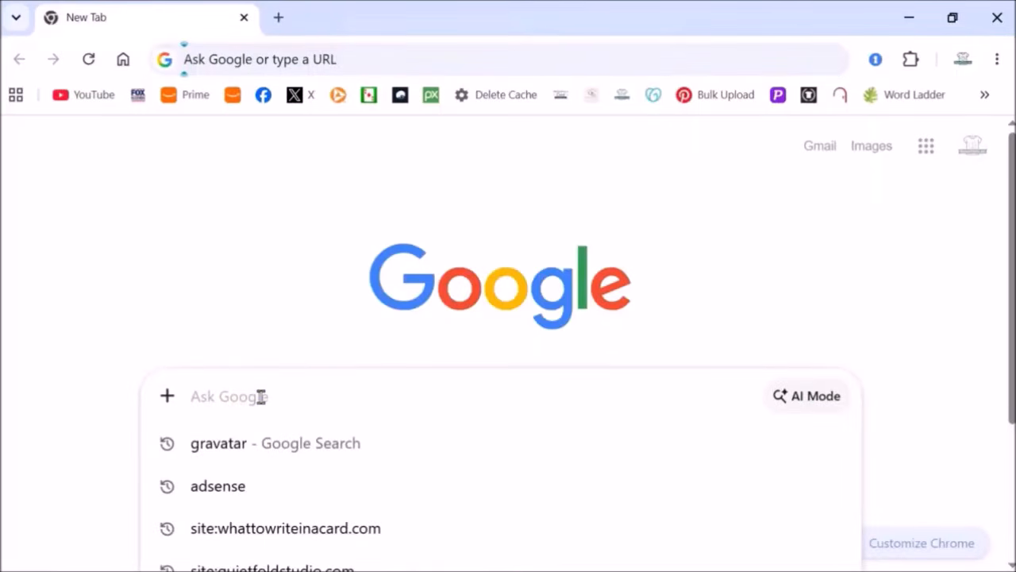
{"action": "type", "text": "printable gigt"}
{"action": "key", "text": "BackSpace"}
{"action": "type", "text": "ft cards"}
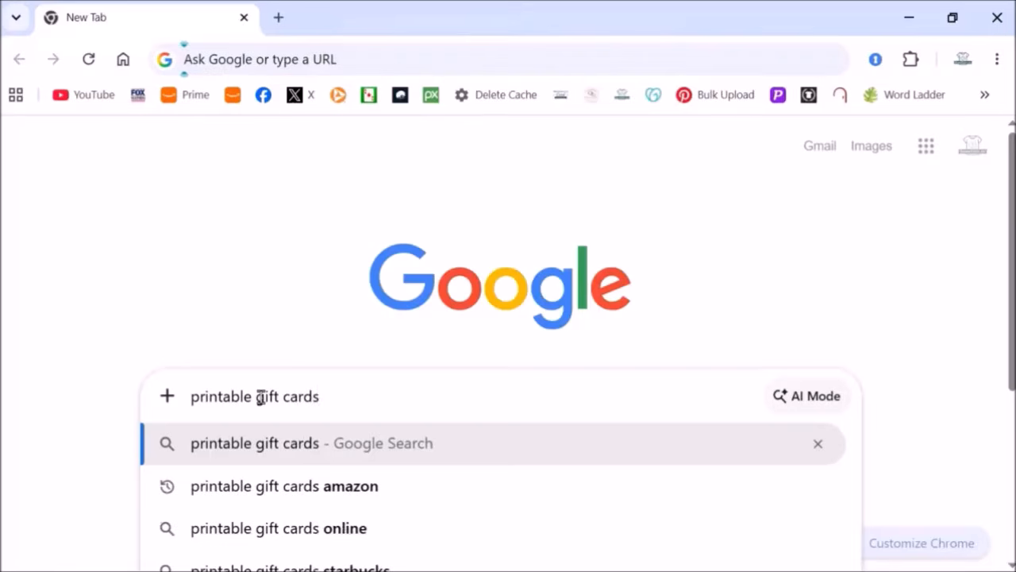
{"action": "key", "text": "Return"}
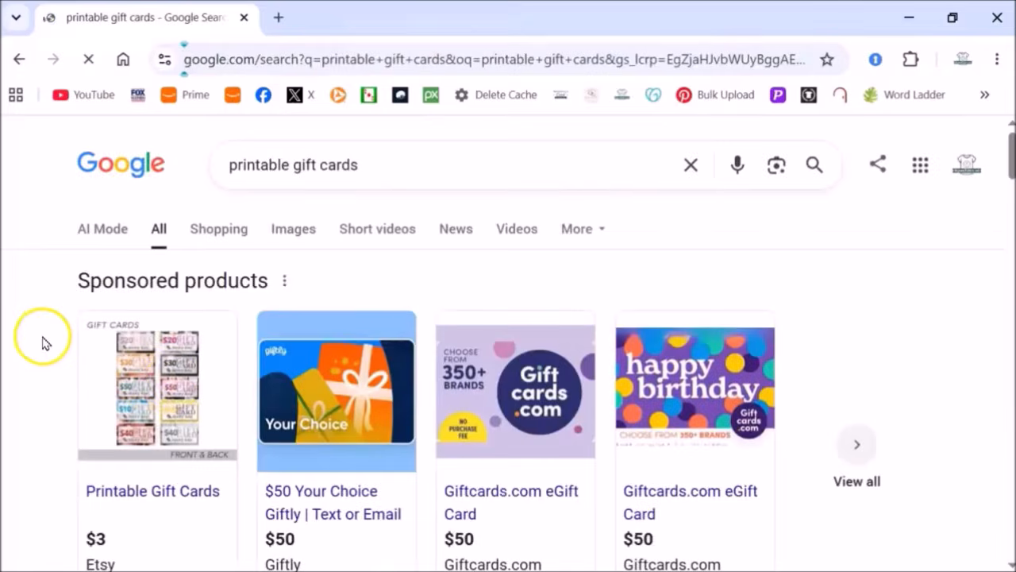
- Open Amazon's "Print At Home: Gift Cards" result and choose the printable gift card with the balloon design
{"action": "scroll", "coordinate": [47, 342], "scroll_direction": "down", "scroll_amount": 1}
{"action": "scroll", "coordinate": [45, 347], "scroll_direction": "down", "scroll_amount": 3}
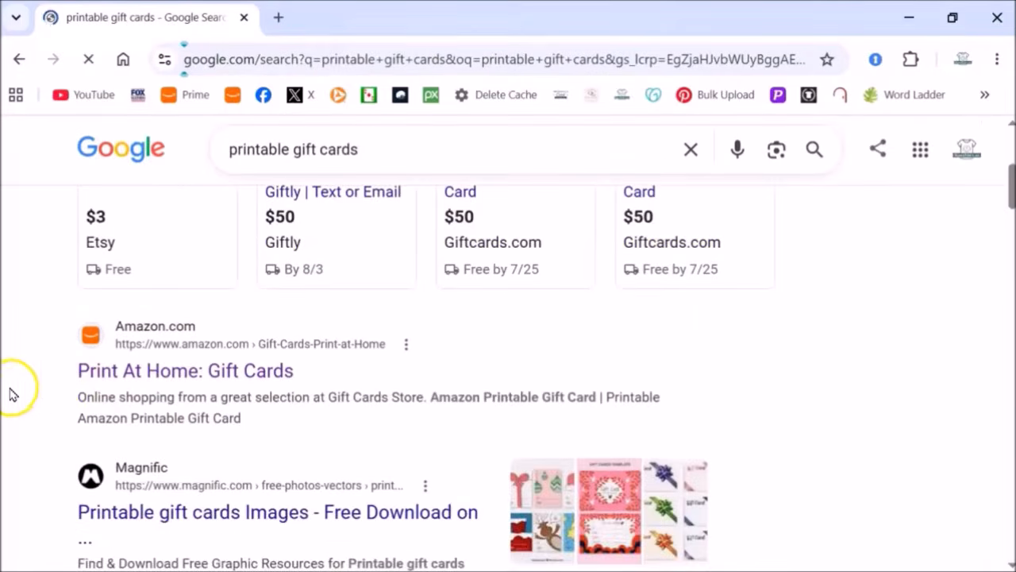
{"action": "left_click", "coordinate": [177, 373]}
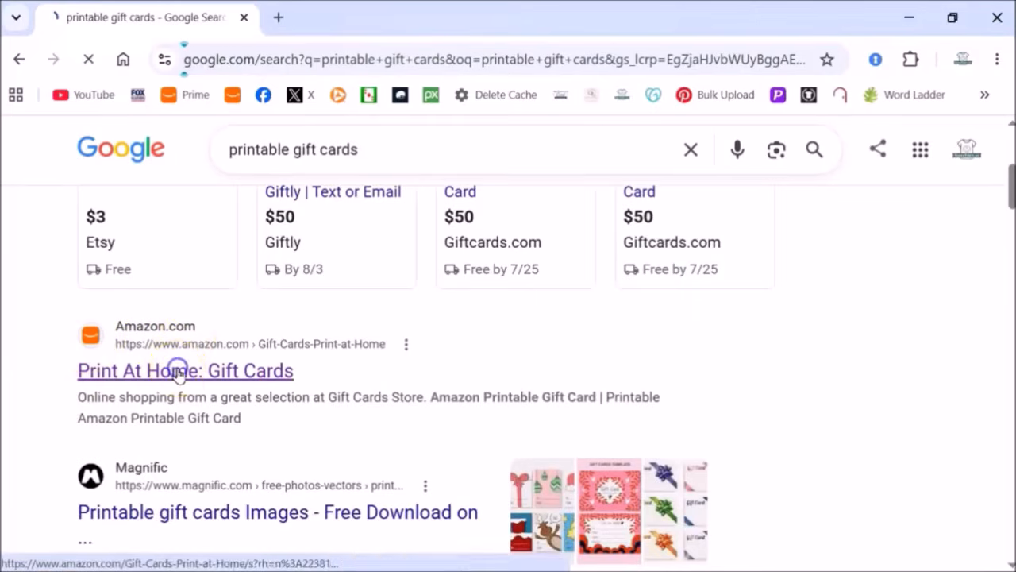
{"action": "scroll", "coordinate": [1002, 445], "scroll_direction": "up", "scroll_amount": 4}
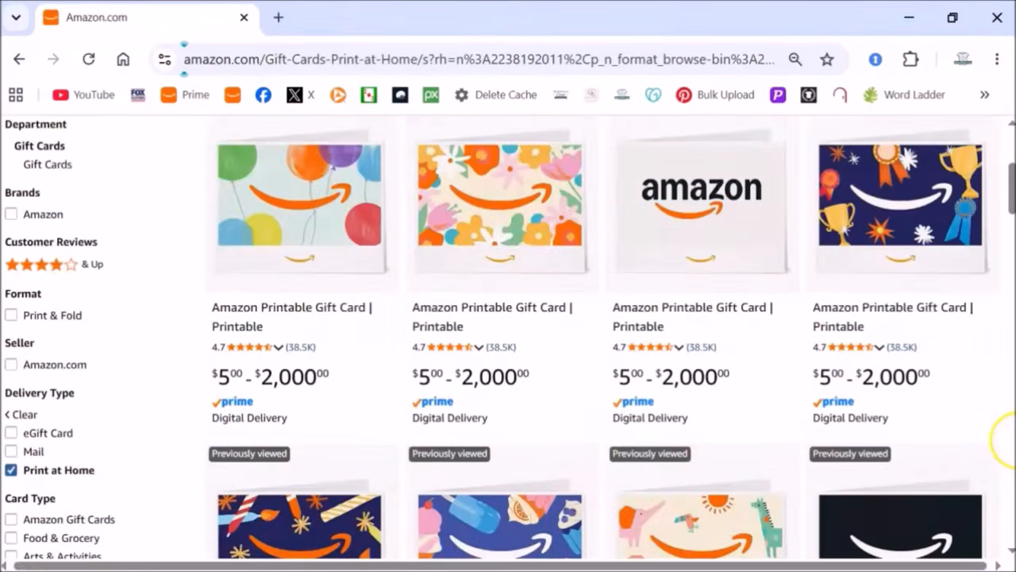
{"action": "scroll", "coordinate": [1005, 418], "scroll_direction": "down", "scroll_amount": 1}
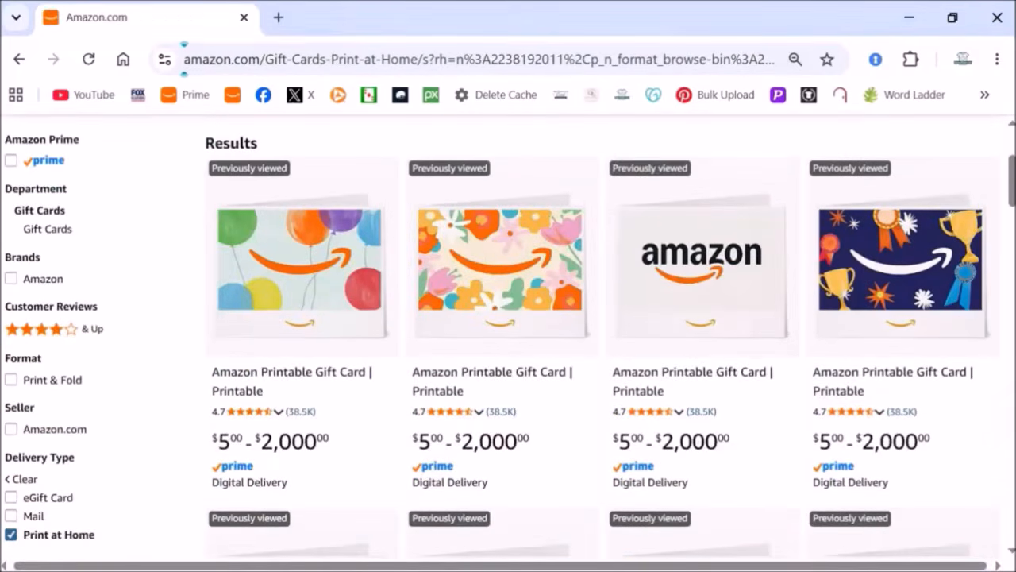
{"action": "left_click", "coordinate": [282, 262]}
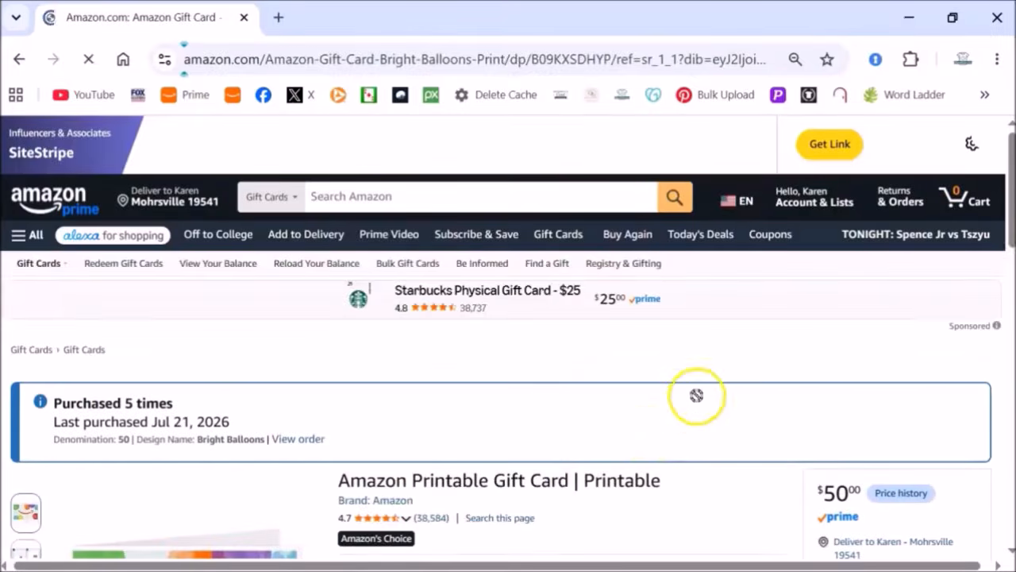
- Enlarge the Bright Balloons gift card's product image to full view
{"action": "scroll", "coordinate": [697, 393], "scroll_direction": "down", "scroll_amount": 2}
{"action": "scroll", "coordinate": [696, 394], "scroll_direction": "down", "scroll_amount": 2}
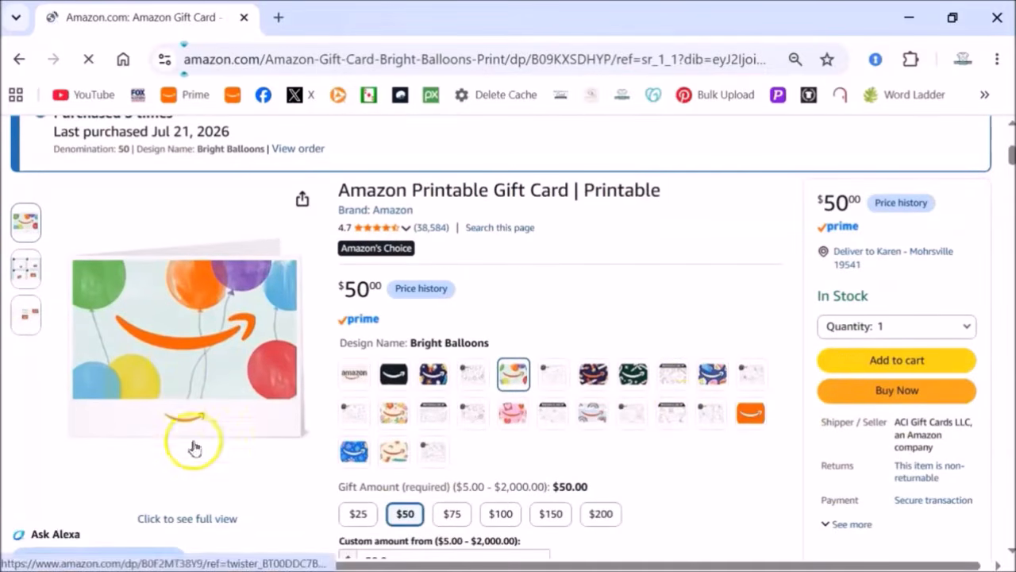
{"action": "left_click", "coordinate": [182, 332]}
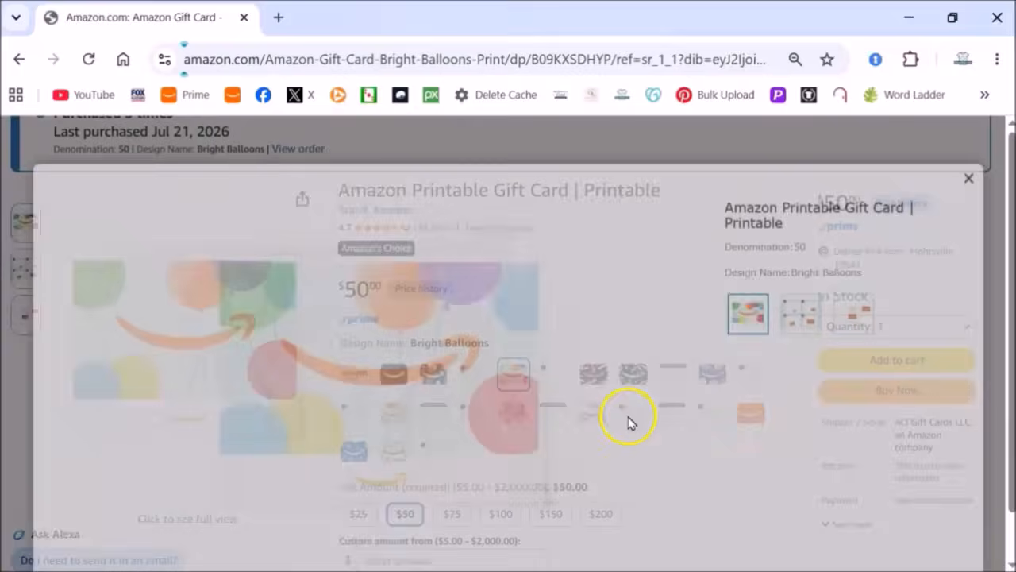
{"action": "scroll", "coordinate": [922, 428], "scroll_direction": "down", "scroll_amount": 1}
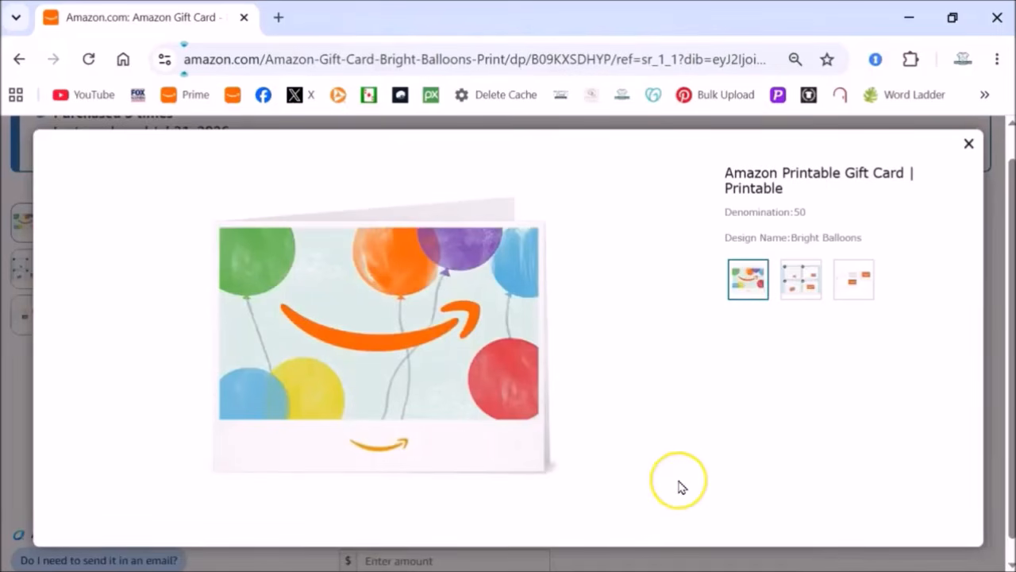
- Capture the front of the enlarged balloon card with Snipping Tool, save the snip, and close the enlarged image
{"action": "mouse_move", "coordinate": [664, 566]}
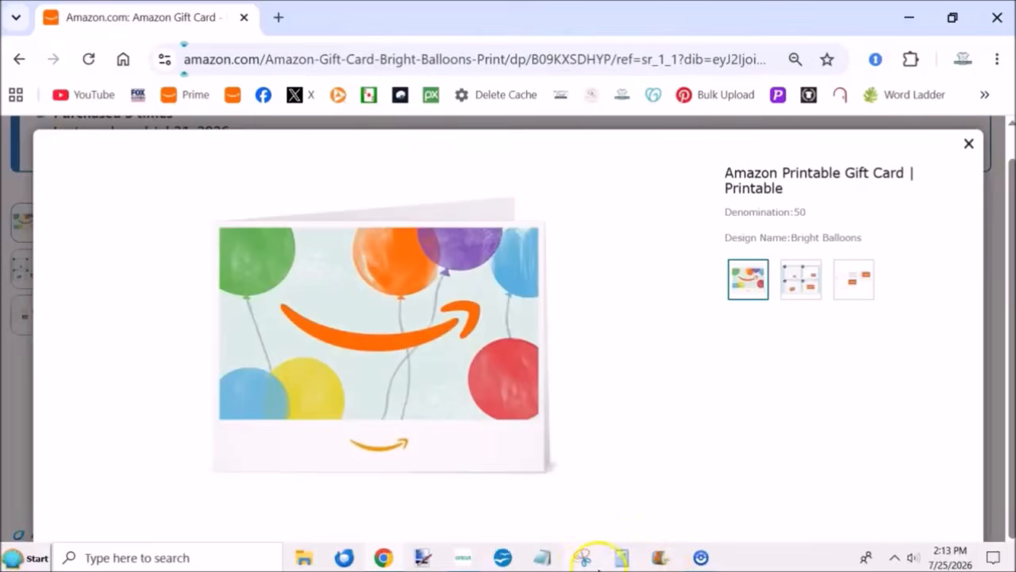
{"action": "left_click", "coordinate": [584, 559]}
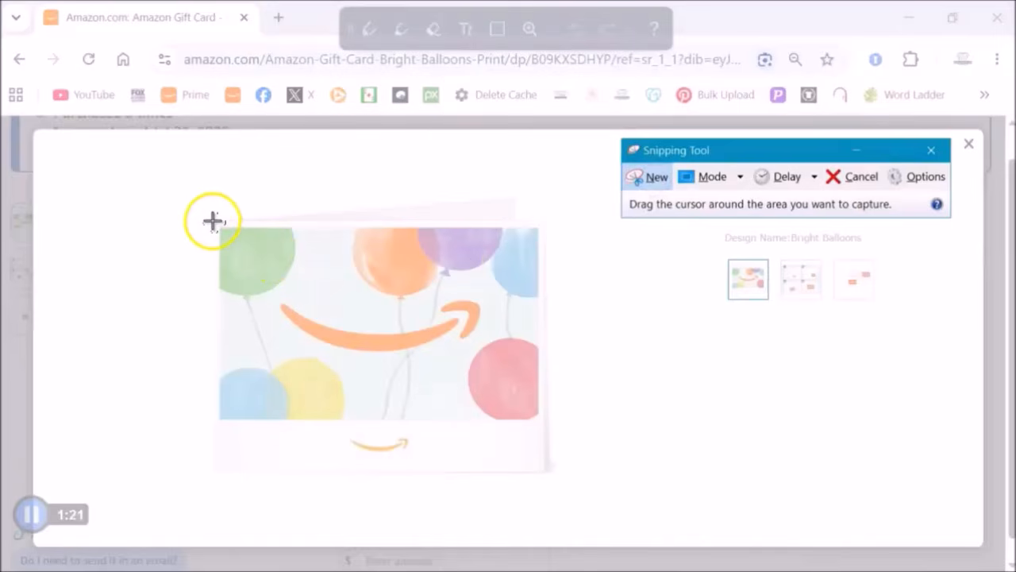
{"action": "left_click_drag", "start_coordinate": [213, 221], "coordinate": [549, 457]}
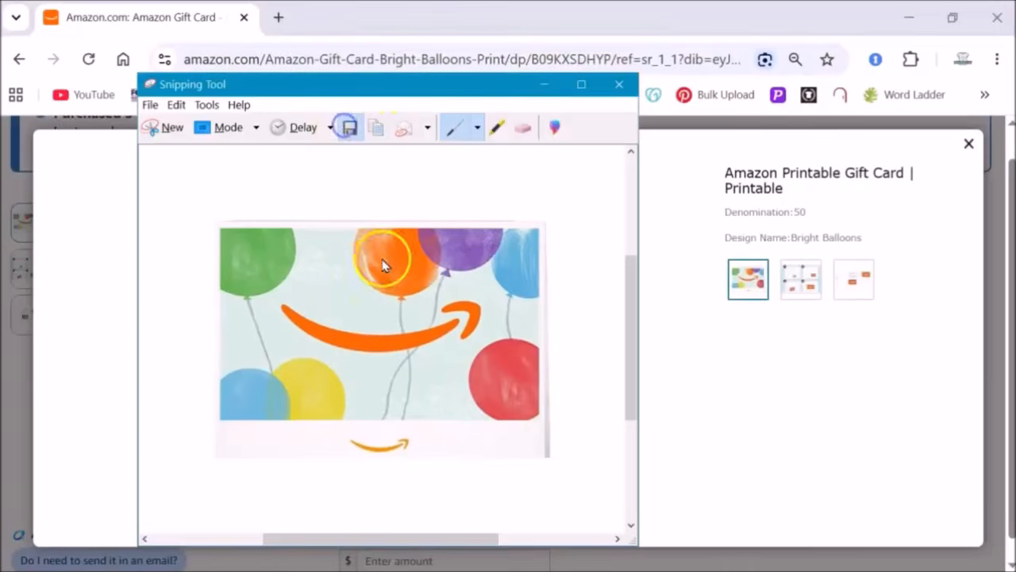
{"action": "left_click", "coordinate": [681, 425]}
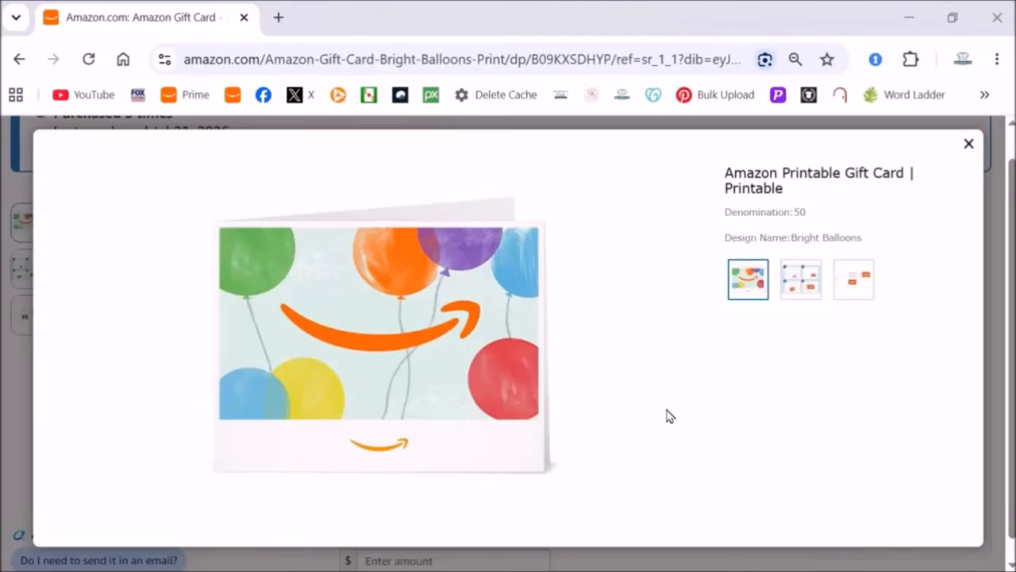
{"action": "left_click", "coordinate": [615, 404]}
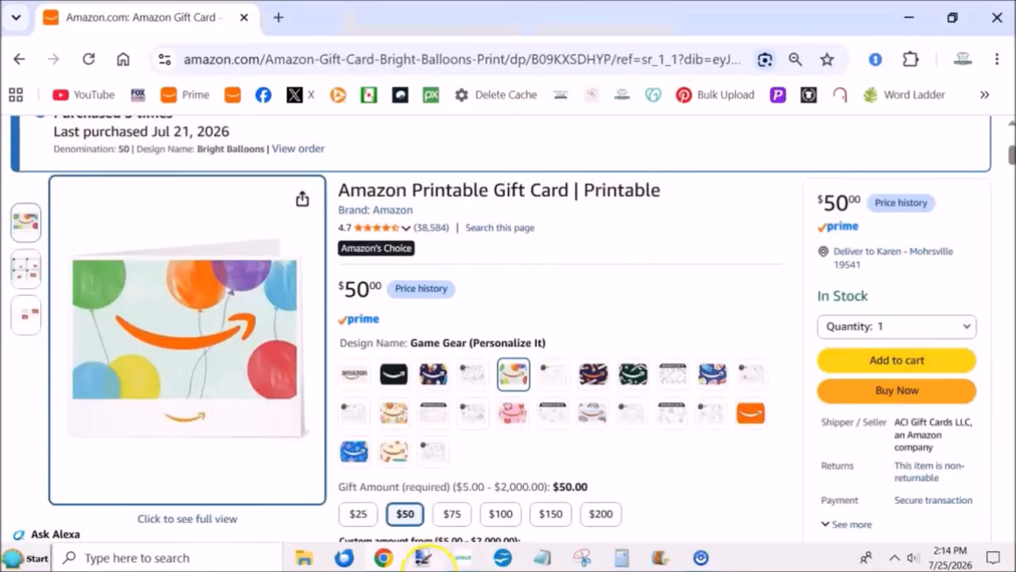
- Switch to Cricut Design Space and choose the saved gift card front image from the Desktop for upload
{"action": "left_click", "coordinate": [449, 564]}
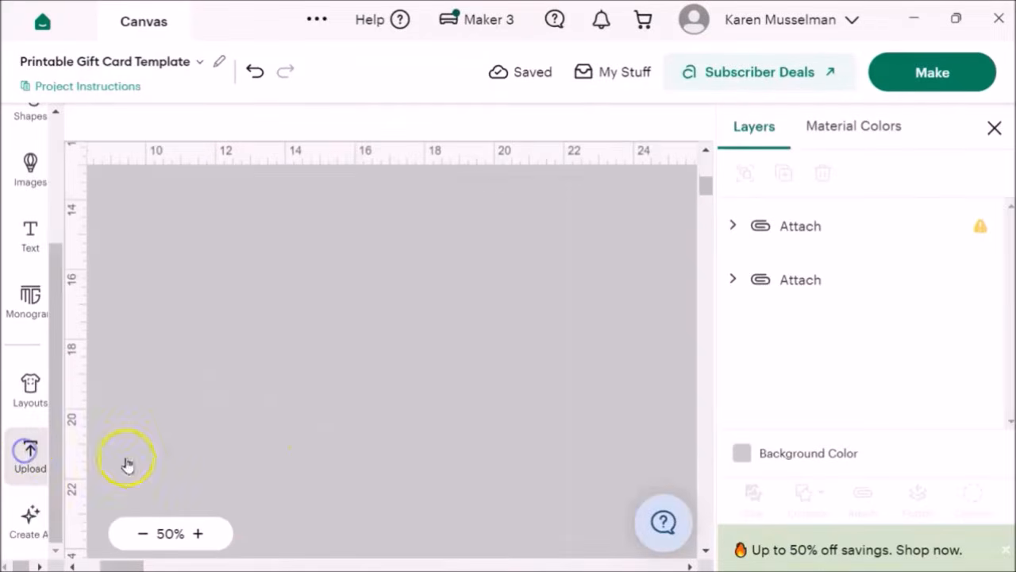
{"action": "left_click", "coordinate": [268, 135]}
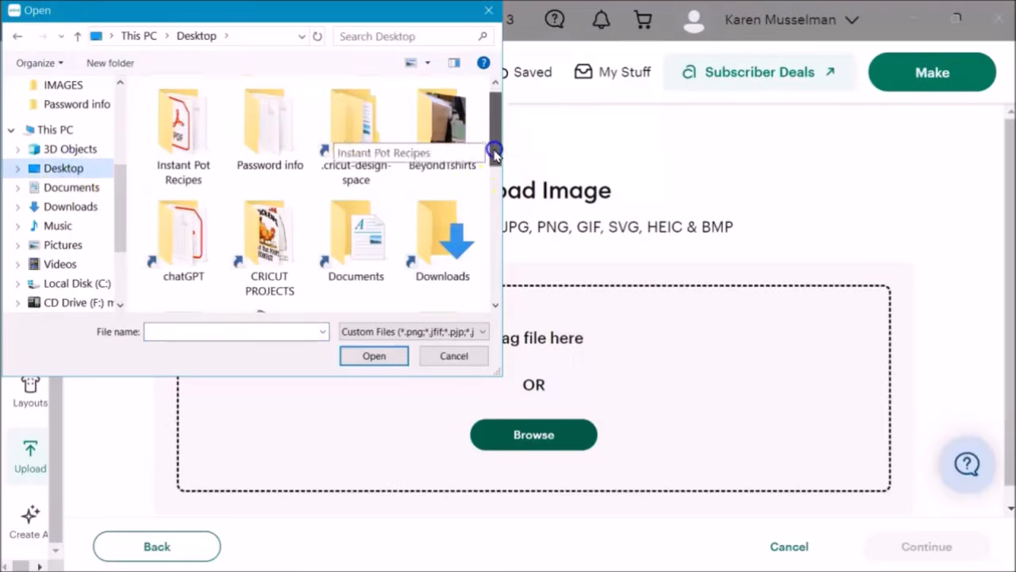
{"action": "left_click_drag", "start_coordinate": [495, 150], "coordinate": [493, 196]}
{"action": "double_click", "coordinate": [378, 261]}
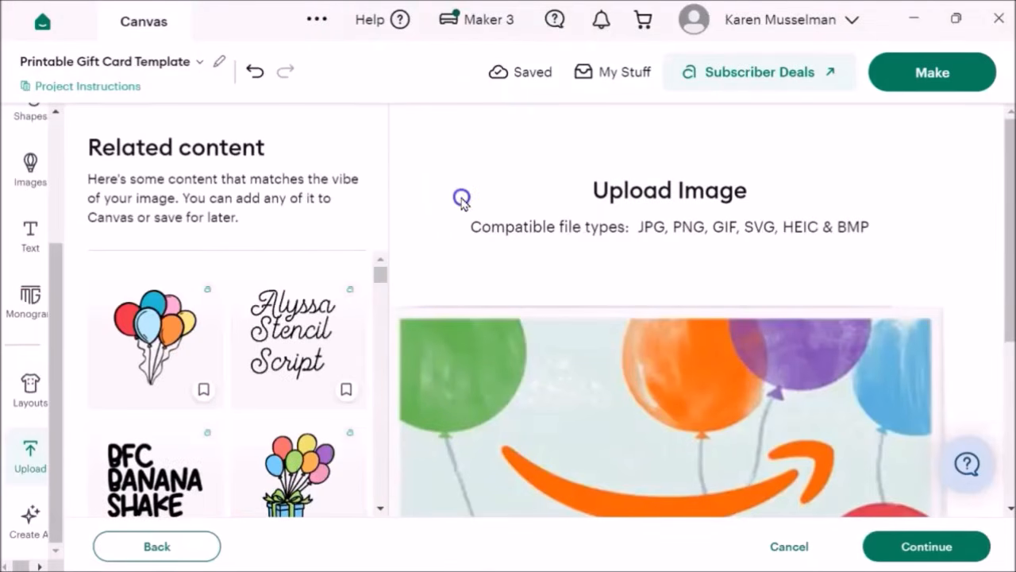
- Upload the image as "gift card front" without removing its background and add it to the canvas as a Print Then Cut image
{"action": "left_click", "coordinate": [908, 546]}
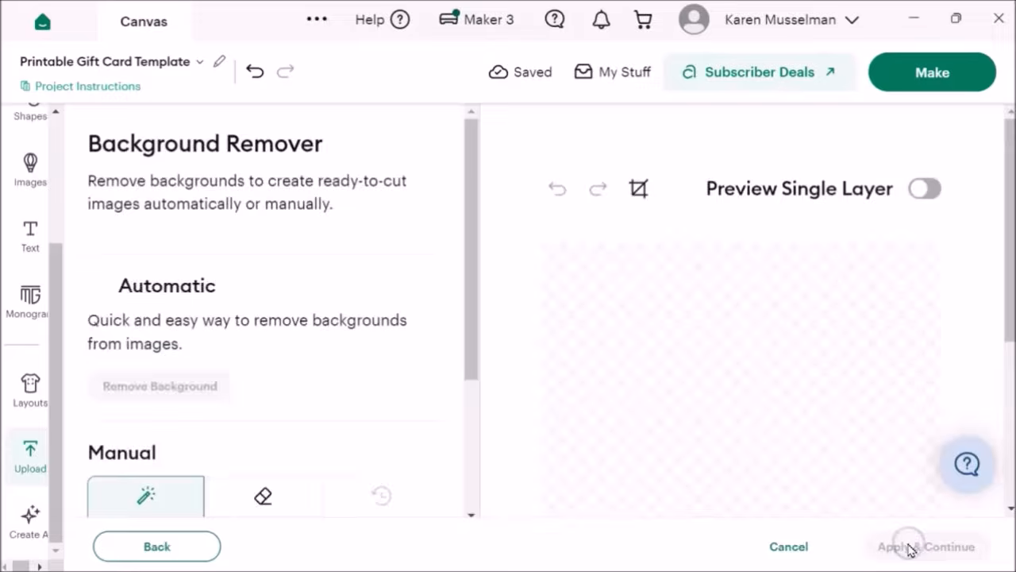
{"action": "left_click", "coordinate": [889, 546]}
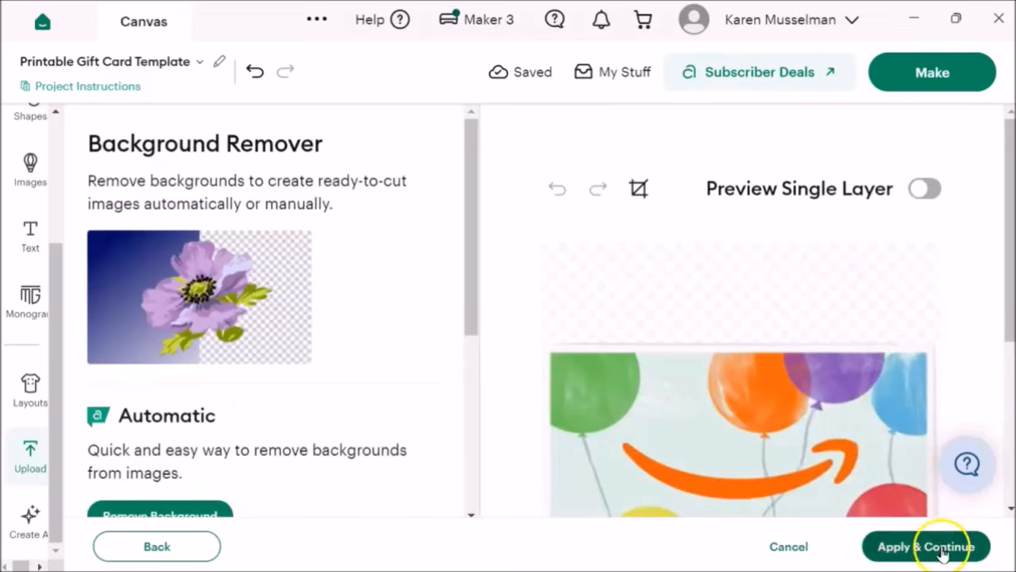
{"action": "left_click", "coordinate": [900, 413]}
{"action": "left_click", "coordinate": [929, 546]}
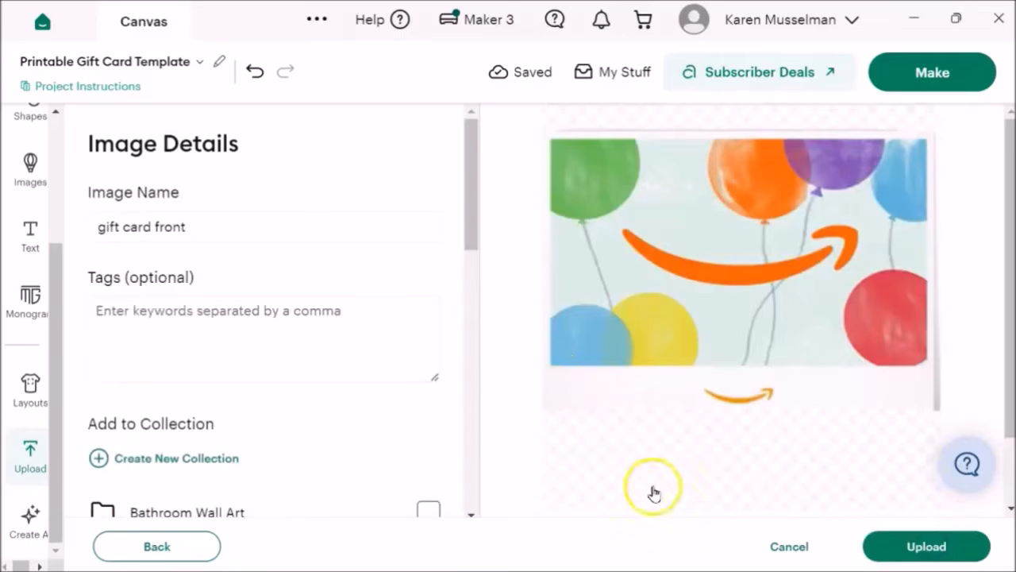
{"action": "left_click", "coordinate": [925, 547]}
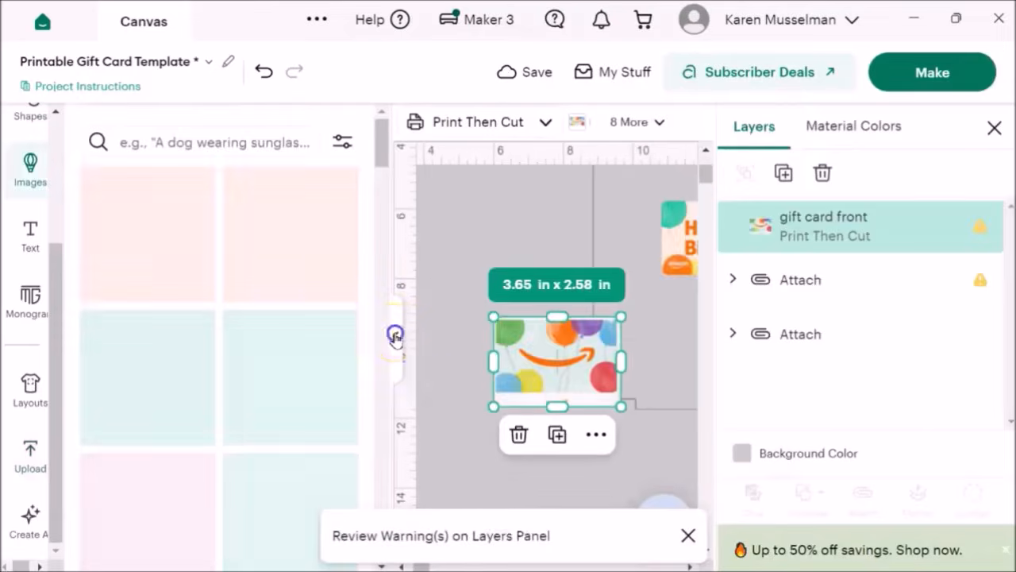
{"action": "left_click", "coordinate": [395, 337]}
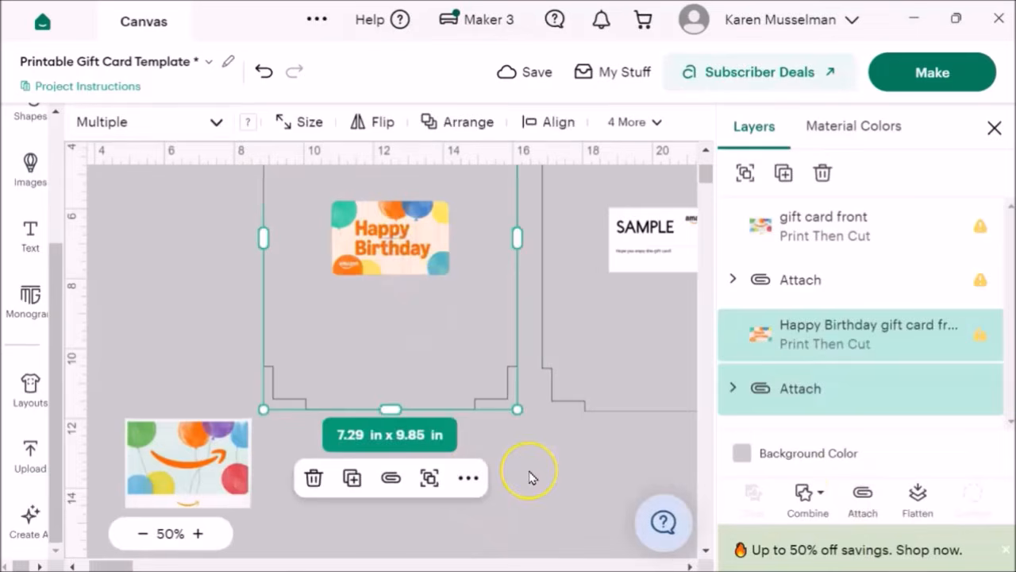
- Move the Happy Birthday gift card front below the template and change its operation to Basic Cut
{"action": "left_click", "coordinate": [530, 473]}
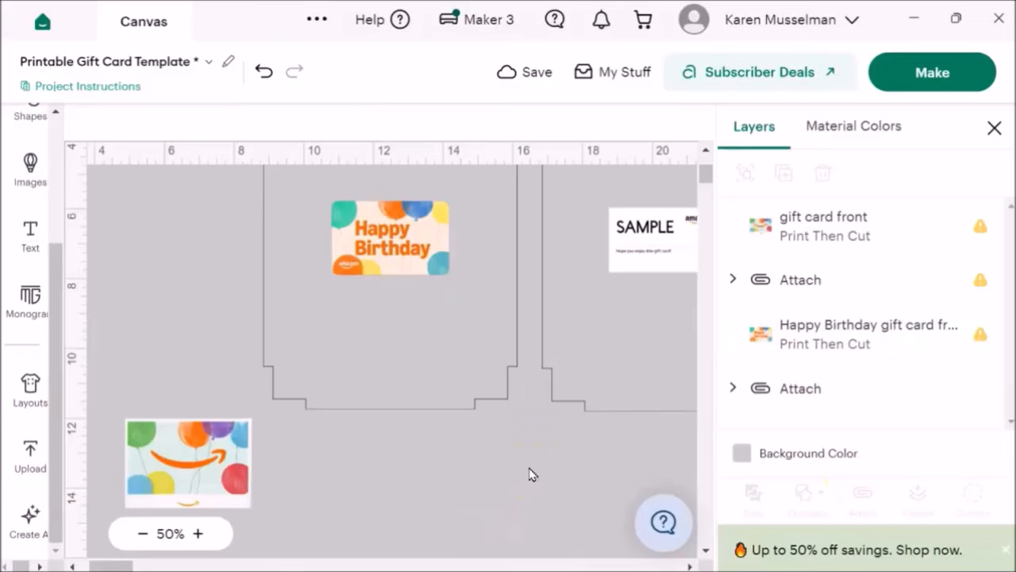
{"action": "left_click", "coordinate": [557, 488]}
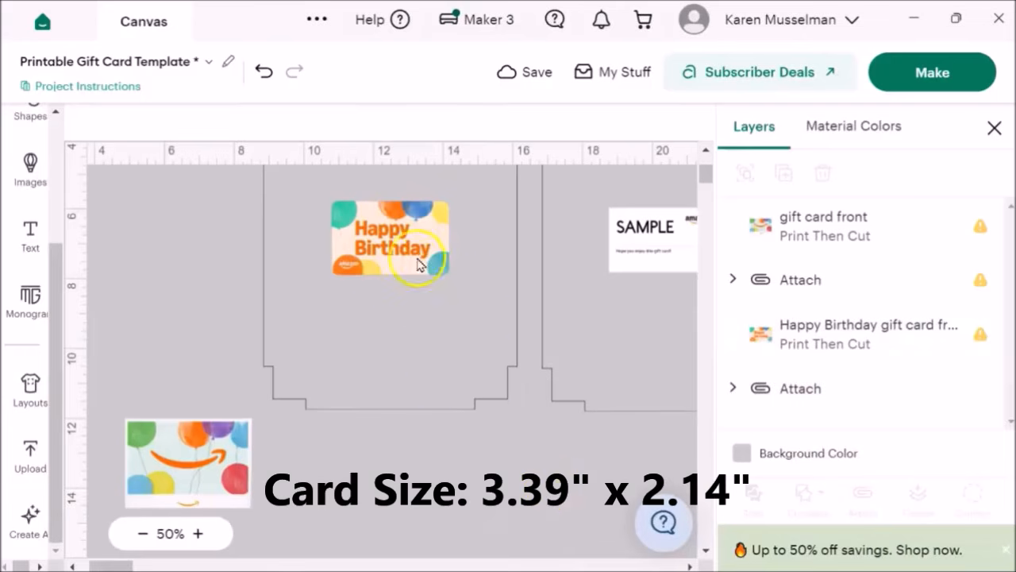
{"action": "left_click_drag", "start_coordinate": [429, 278], "coordinate": [432, 524]}
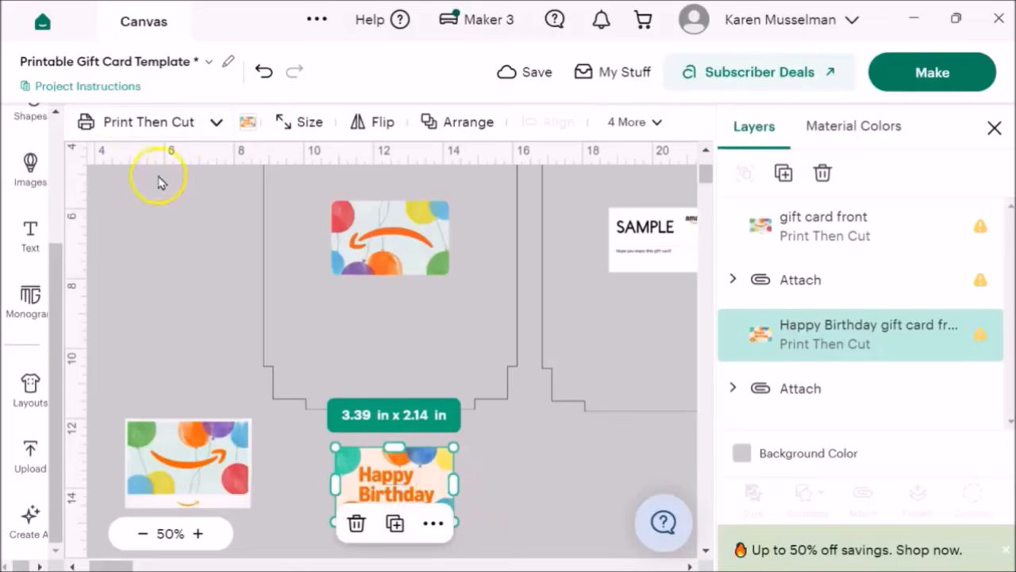
{"action": "left_click", "coordinate": [216, 119]}
{"action": "left_click", "coordinate": [125, 132]}
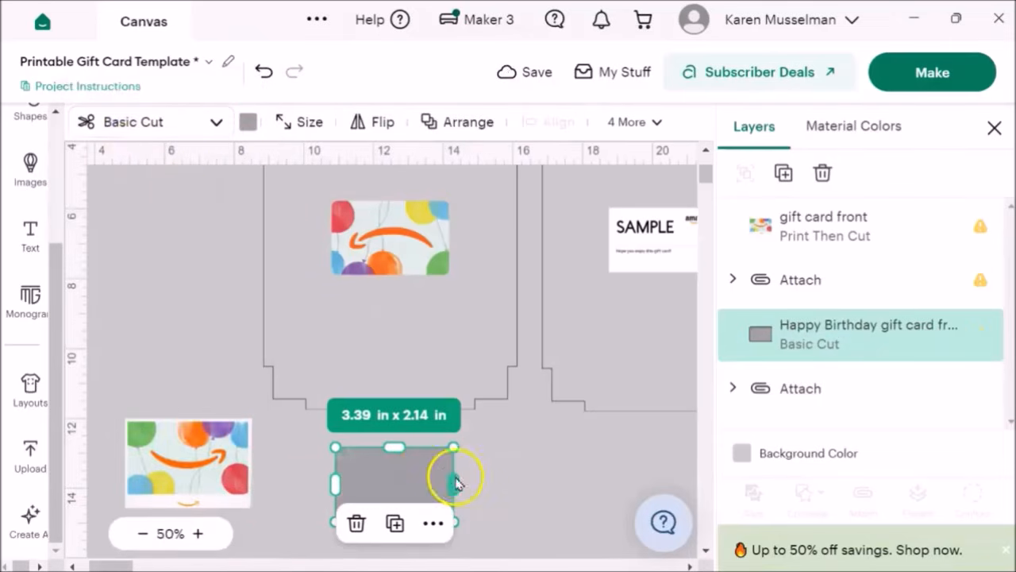
{"action": "left_click", "coordinate": [508, 454]}
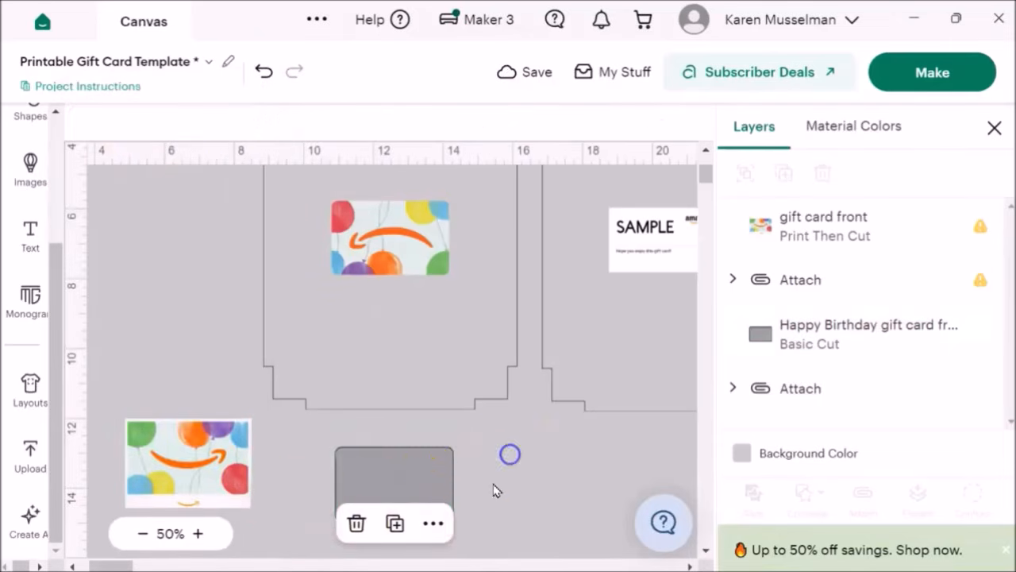
- Place the Basic Cut card shape over the uploaded balloon image and bring it to the front
{"action": "left_click_drag", "start_coordinate": [372, 471], "coordinate": [202, 453]}
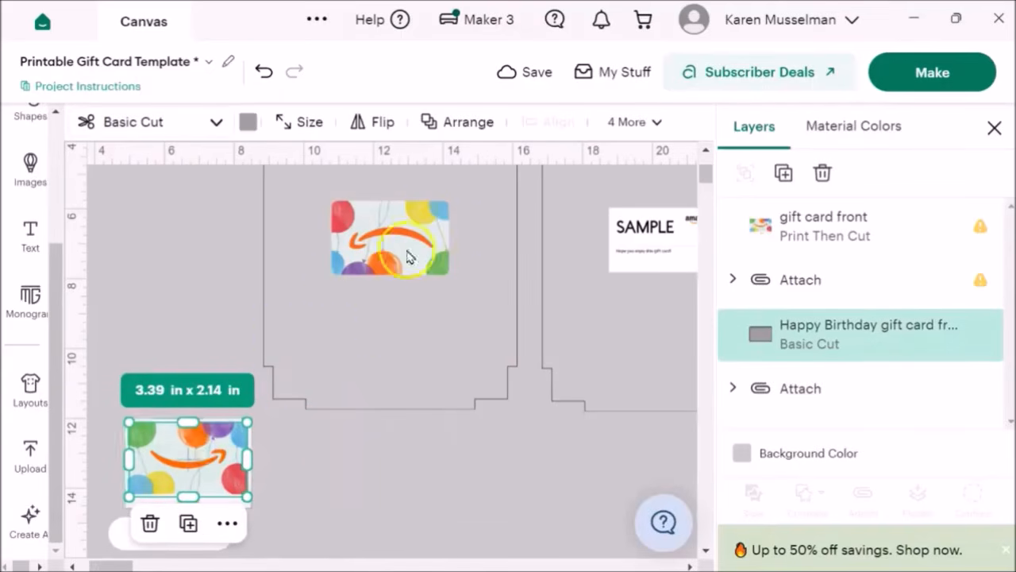
{"action": "left_click", "coordinate": [471, 124]}
{"action": "left_click", "coordinate": [384, 254]}
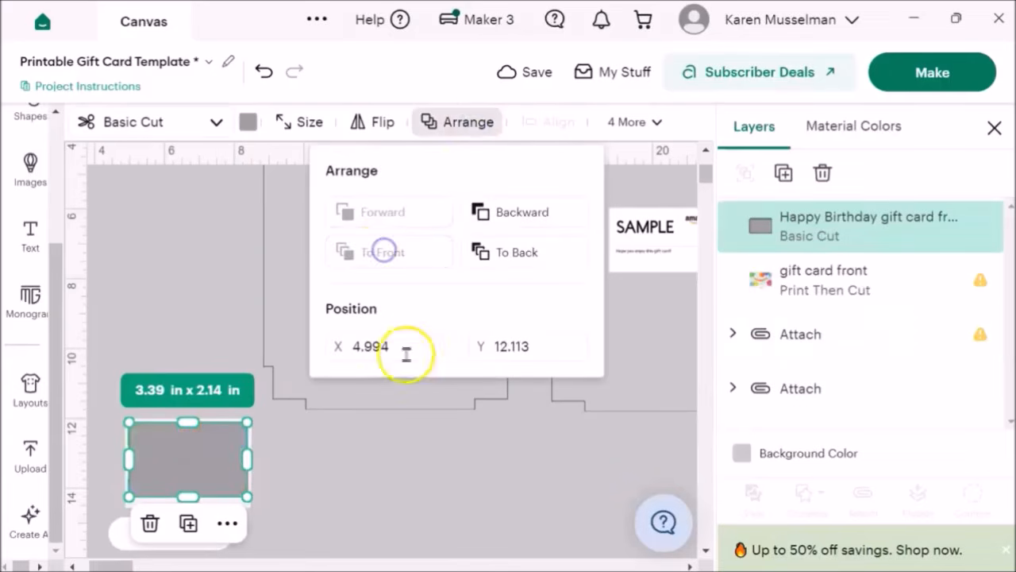
{"action": "left_click", "coordinate": [375, 476]}
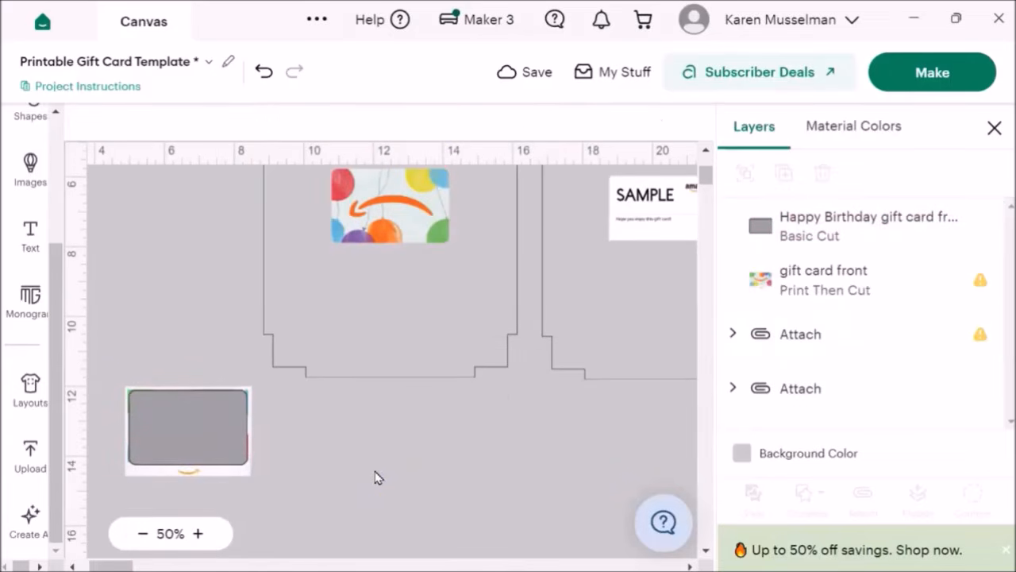
- Adjust the card shape's position over the uploaded balloon image, select both objects and slice them
{"action": "left_click", "coordinate": [164, 415]}
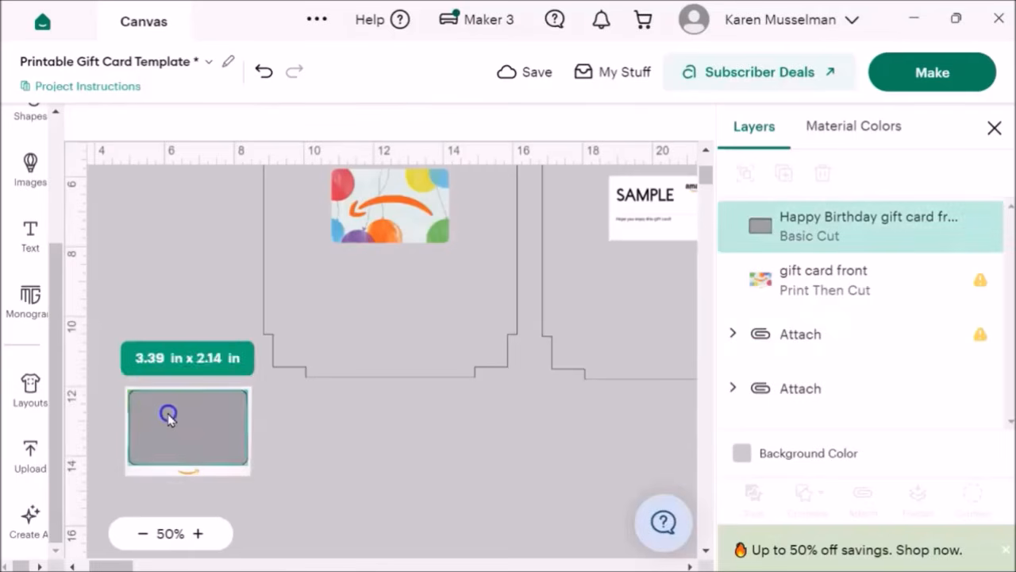
{"action": "left_click_drag", "start_coordinate": [166, 435], "coordinate": [168, 417]}
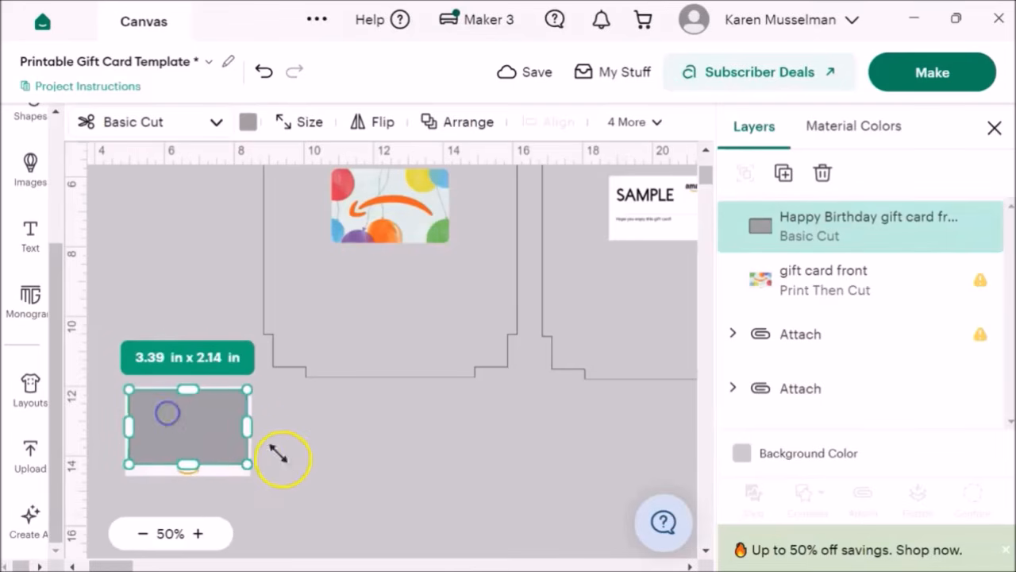
{"action": "left_click", "coordinate": [297, 415]}
{"action": "left_click", "coordinate": [248, 434]}
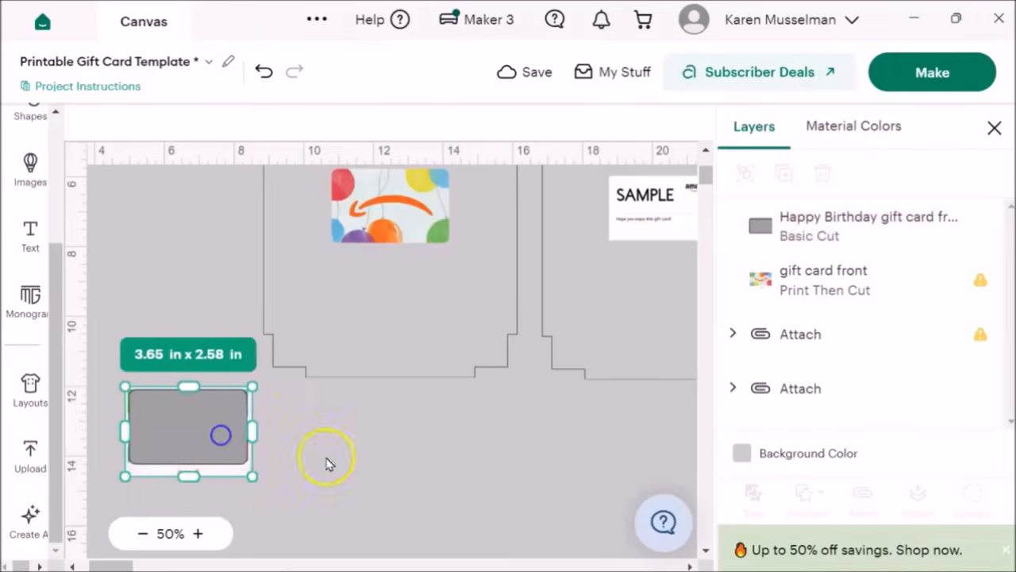
{"action": "left_click", "coordinate": [754, 496]}
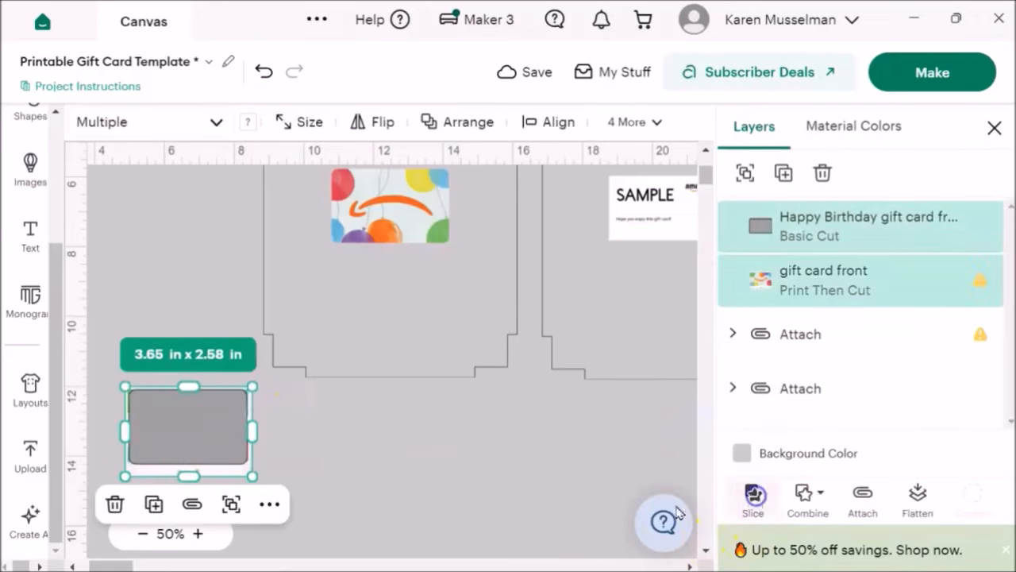
- Separate the sliced balloon card from the leftover pieces and delete the gray card shape and the outer border frame
{"action": "left_click_drag", "start_coordinate": [178, 443], "coordinate": [416, 490]}
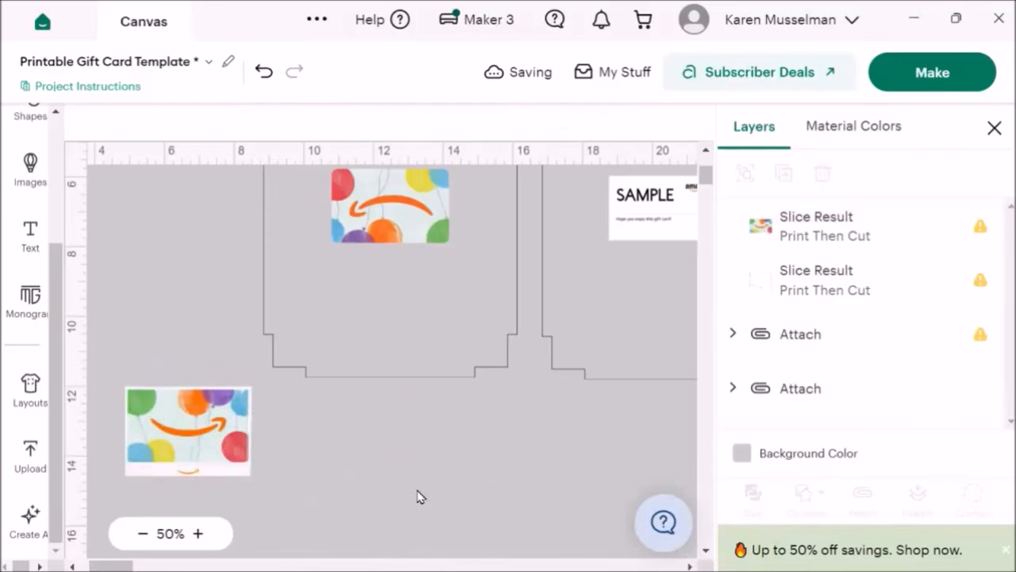
{"action": "left_click_drag", "start_coordinate": [169, 425], "coordinate": [442, 459]}
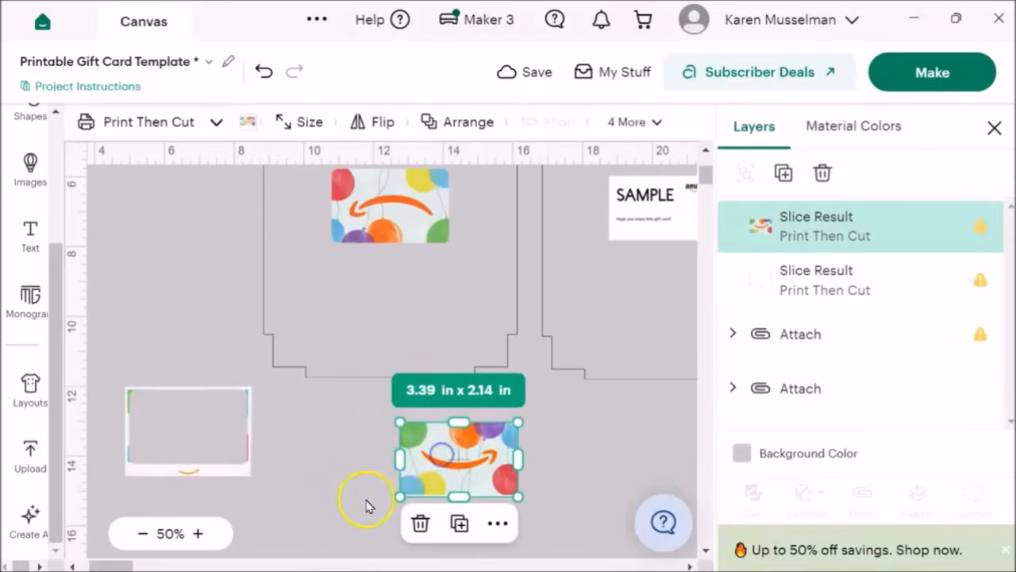
{"action": "left_click", "coordinate": [181, 426]}
{"action": "left_click", "coordinate": [246, 475]}
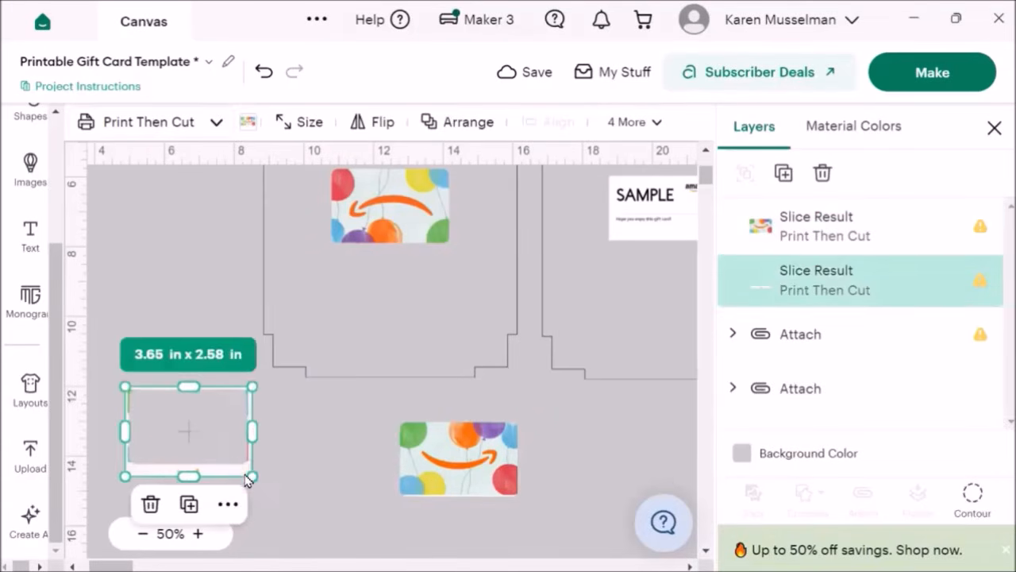
{"action": "key", "text": "Delete"}
- Move the sliced balloon card beneath the front template, then delete this extra copy
{"action": "left_click", "coordinate": [498, 468]}
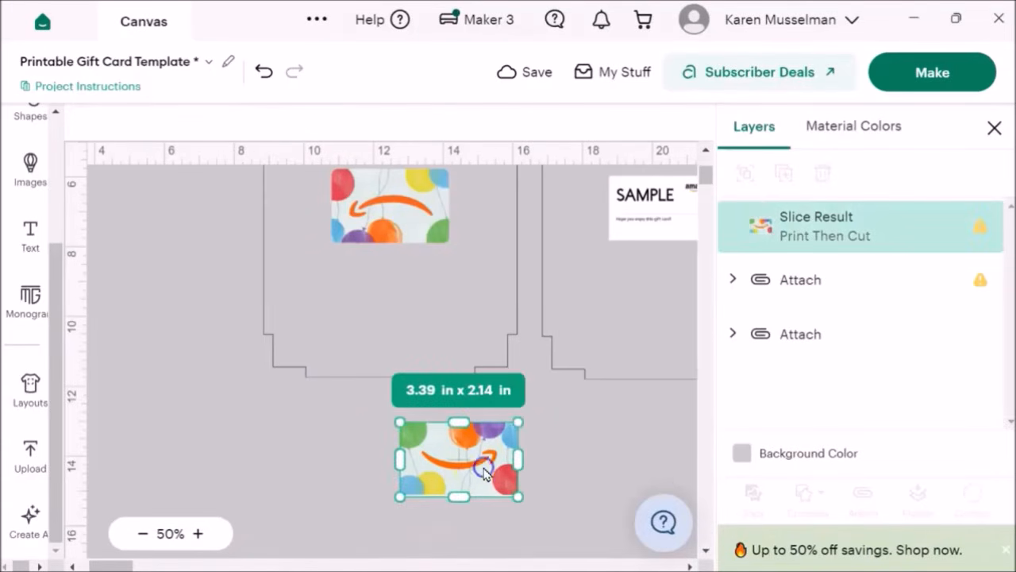
{"action": "left_click_drag", "start_coordinate": [486, 474], "coordinate": [439, 475]}
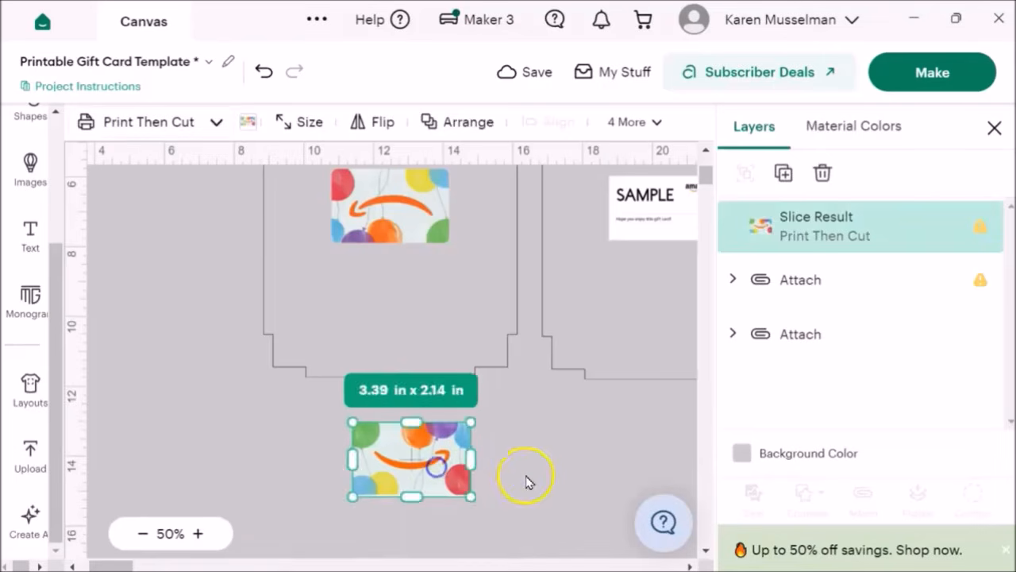
{"action": "left_click", "coordinate": [532, 476]}
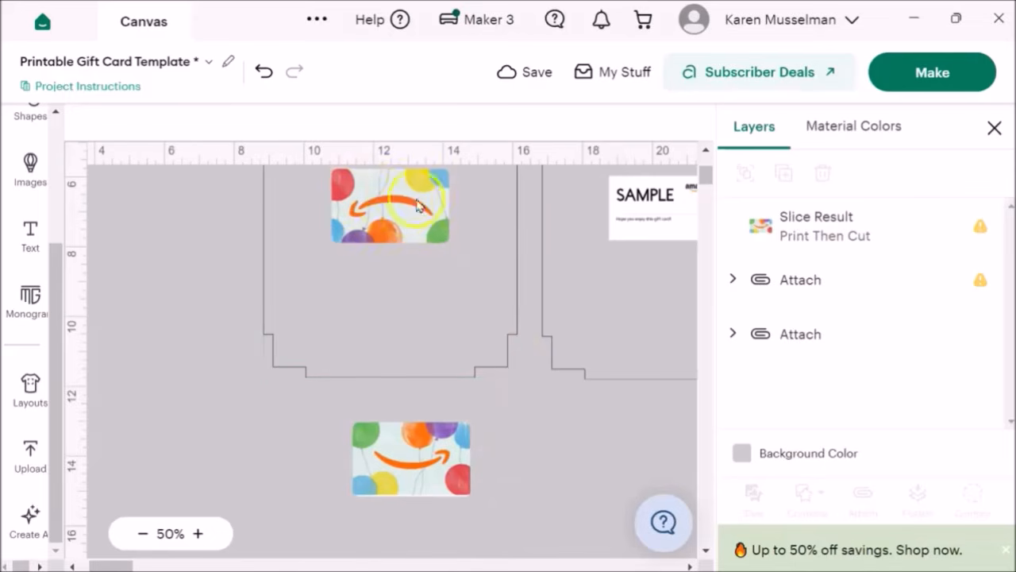
{"action": "left_click", "coordinate": [425, 470]}
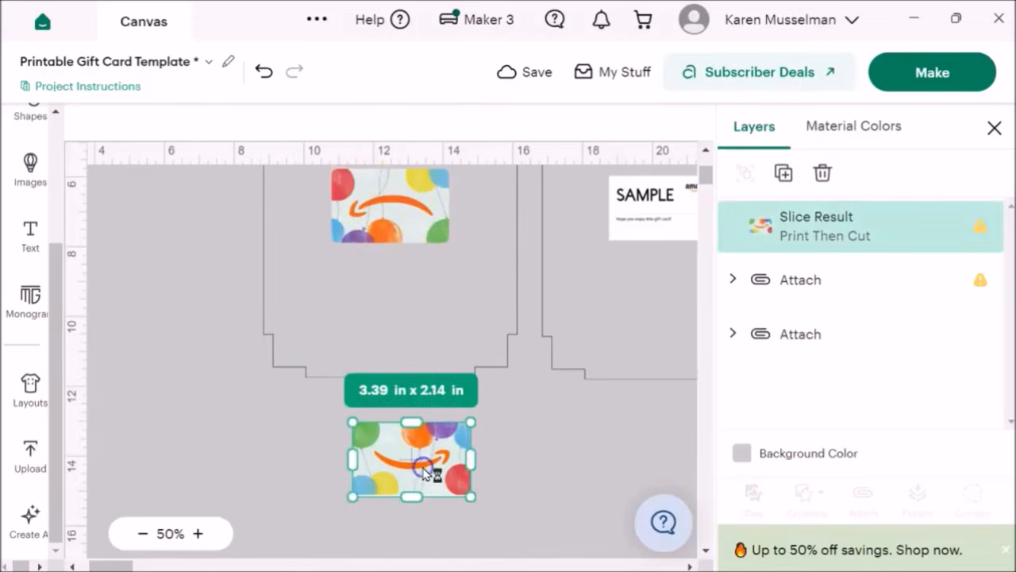
{"action": "key", "text": "Delete"}
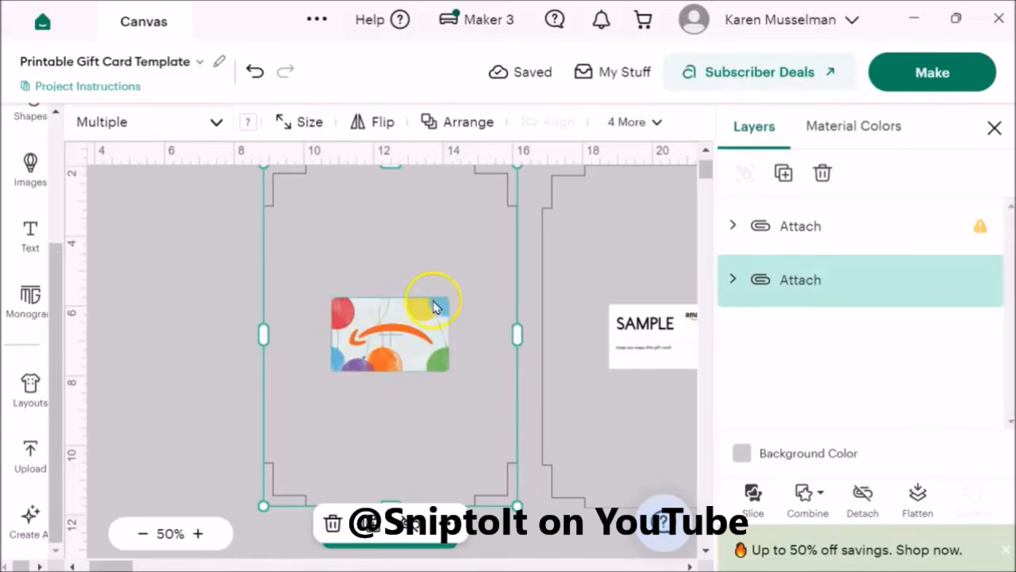
- Add the previously uploaded overlay template3 image to the canvas
{"action": "left_click", "coordinate": [149, 297]}
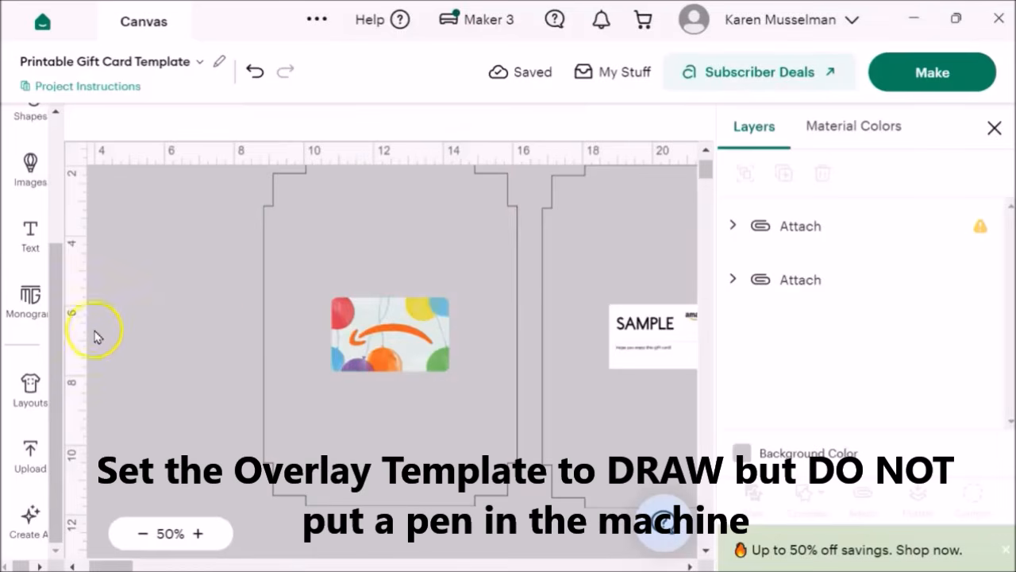
{"action": "scroll", "coordinate": [91, 369], "scroll_direction": "down", "scroll_amount": 2}
{"action": "left_click", "coordinate": [30, 457]}
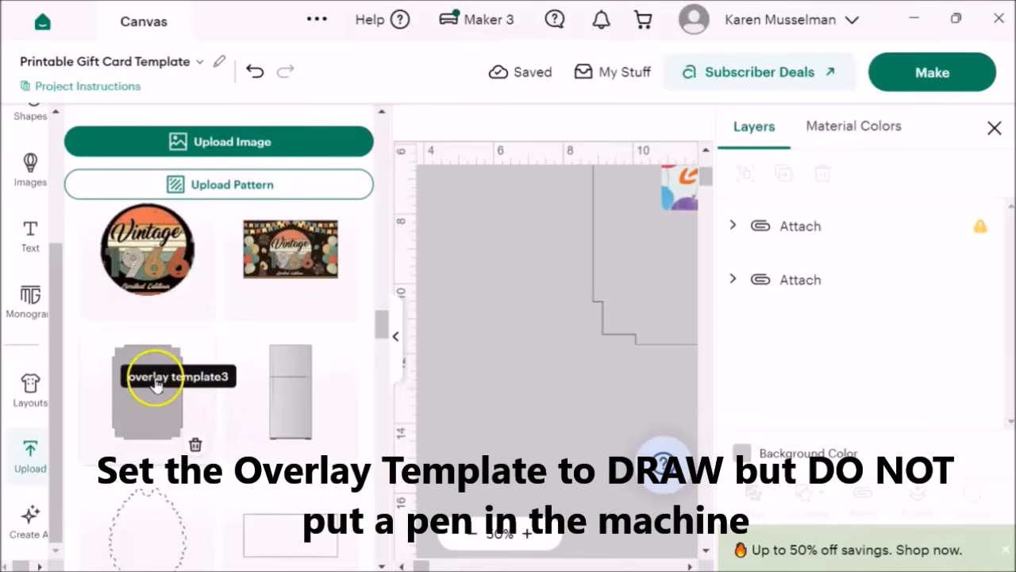
{"action": "left_click", "coordinate": [133, 418]}
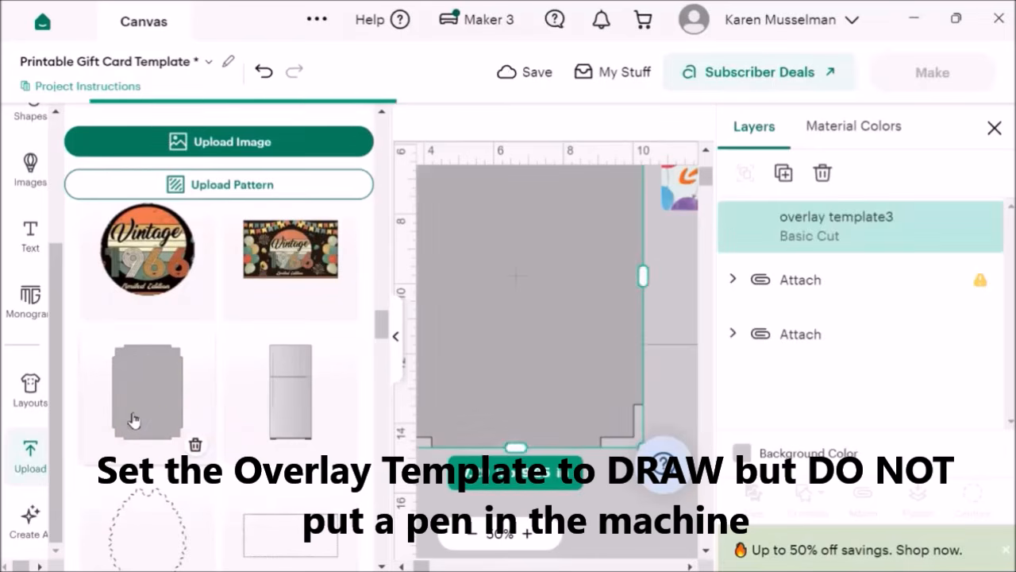
{"action": "left_click", "coordinate": [397, 342]}
{"action": "scroll", "coordinate": [438, 411], "scroll_direction": "up", "scroll_amount": 2}
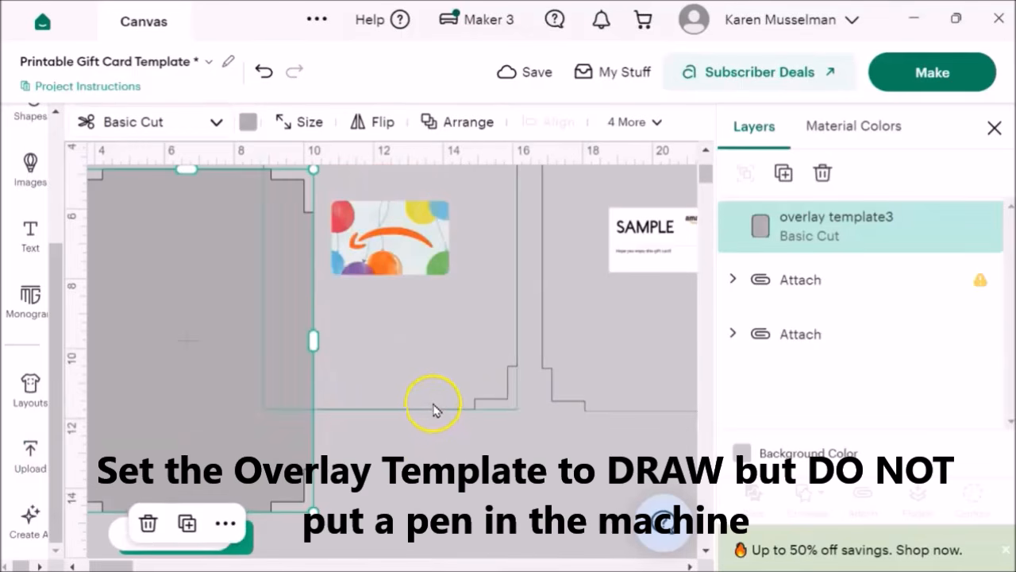
{"action": "scroll", "coordinate": [426, 457], "scroll_direction": "up", "scroll_amount": 2}
- Detach the balloon card from its overlay template and shift the card slightly within the template outline
{"action": "left_click_drag", "start_coordinate": [205, 344], "coordinate": [404, 237]}
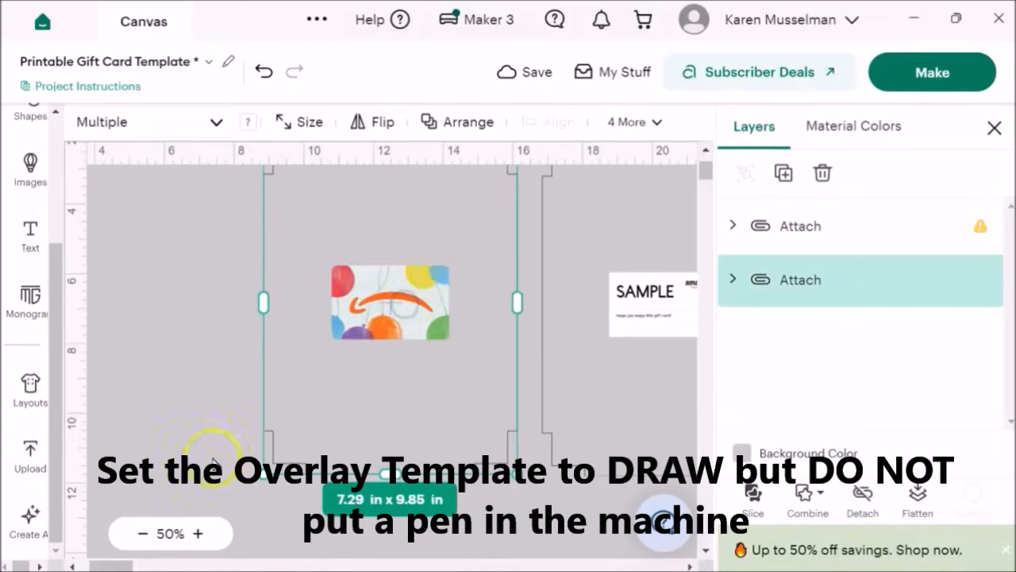
{"action": "left_click", "coordinate": [870, 496]}
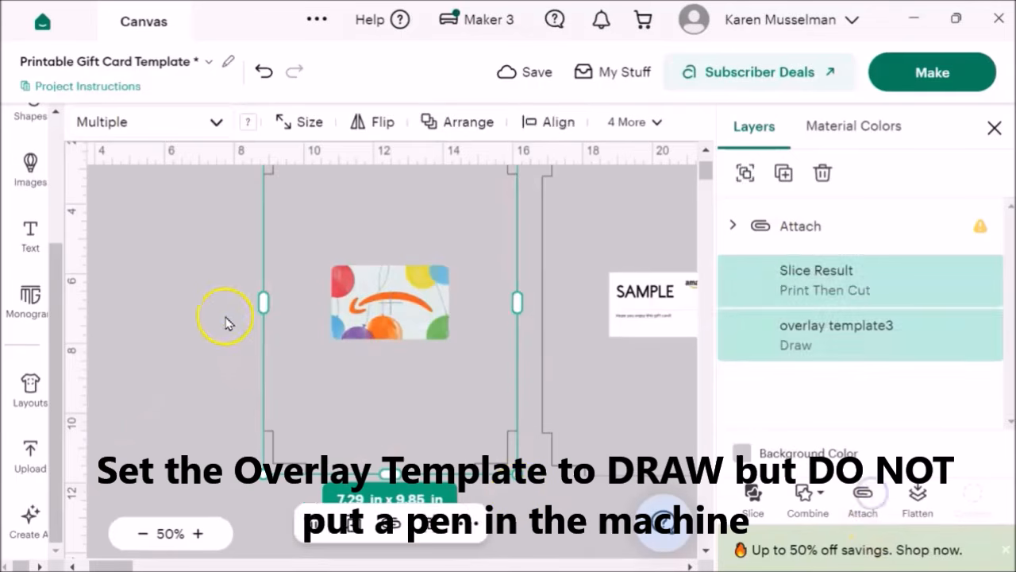
{"action": "left_click", "coordinate": [200, 304]}
{"action": "left_click", "coordinate": [394, 332]}
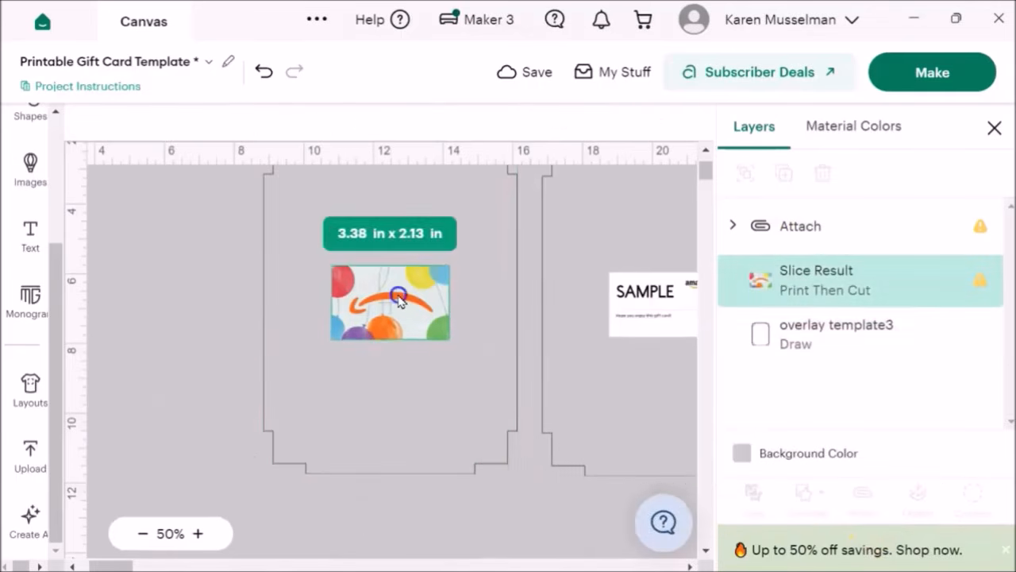
{"action": "left_click_drag", "start_coordinate": [395, 335], "coordinate": [401, 301]}
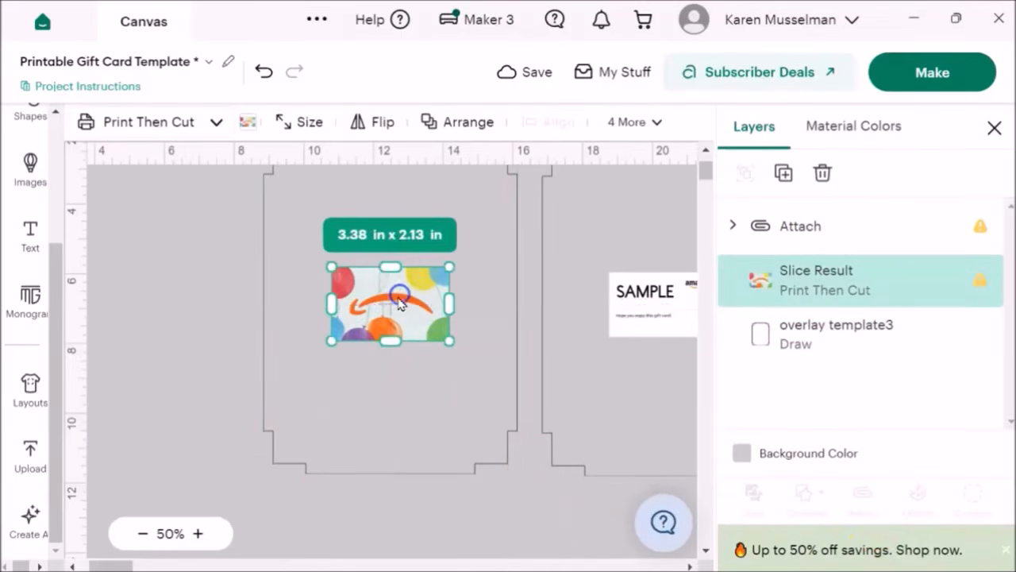
{"action": "left_click_drag", "start_coordinate": [114, 566], "coordinate": [126, 567]}
{"action": "left_click", "coordinate": [501, 302]}
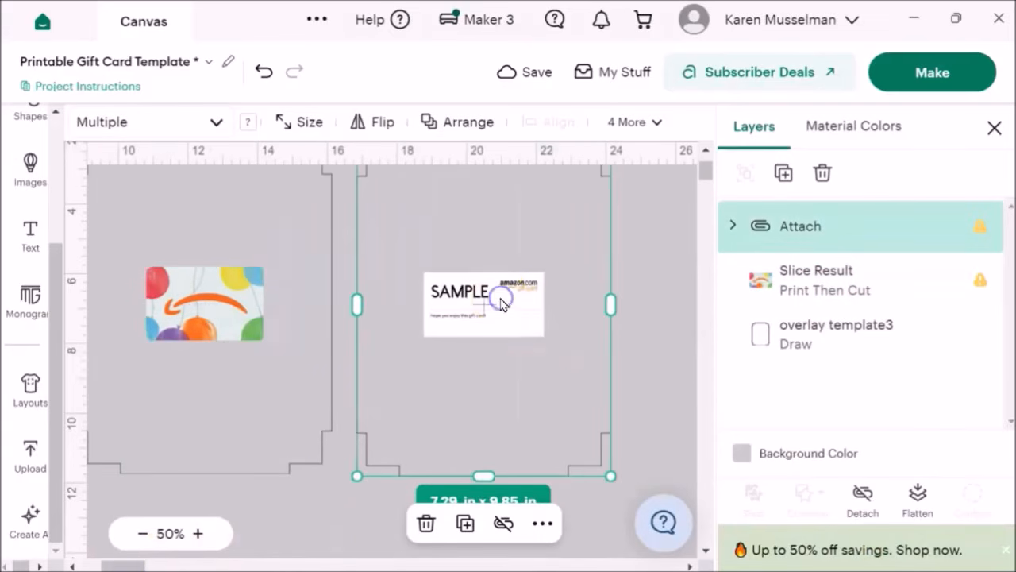
{"action": "left_click_drag", "start_coordinate": [140, 566], "coordinate": [129, 567]}
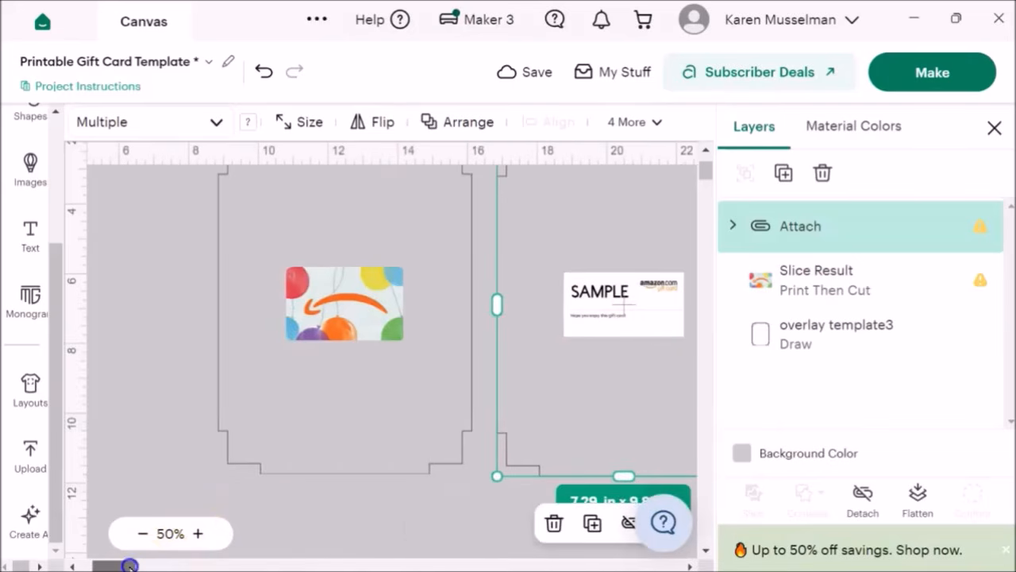
{"action": "left_click", "coordinate": [301, 512]}
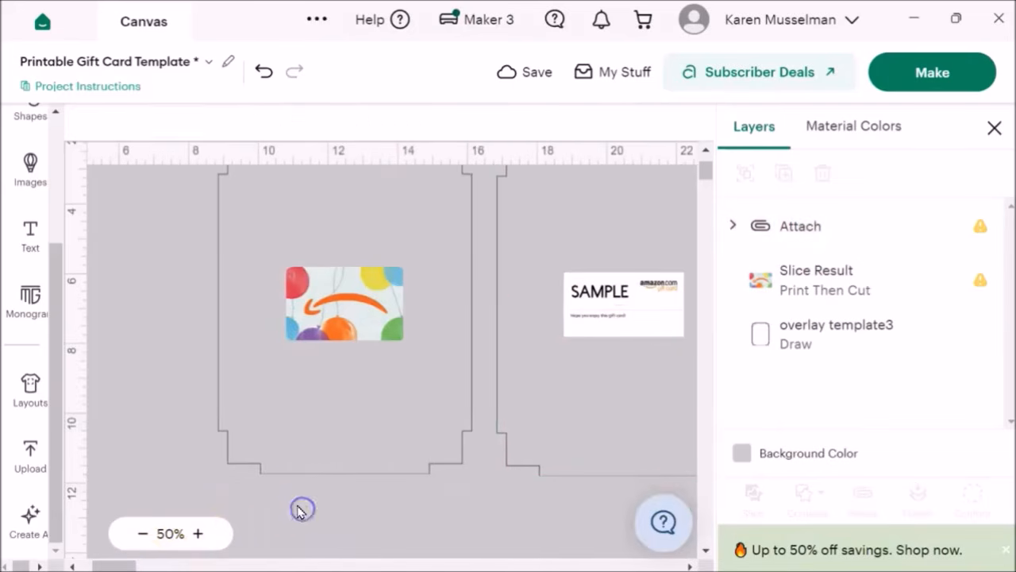
- Select the balloon card and its overlay template, align them by Center and attach them together
{"action": "left_click_drag", "start_coordinate": [315, 498], "coordinate": [352, 374]}
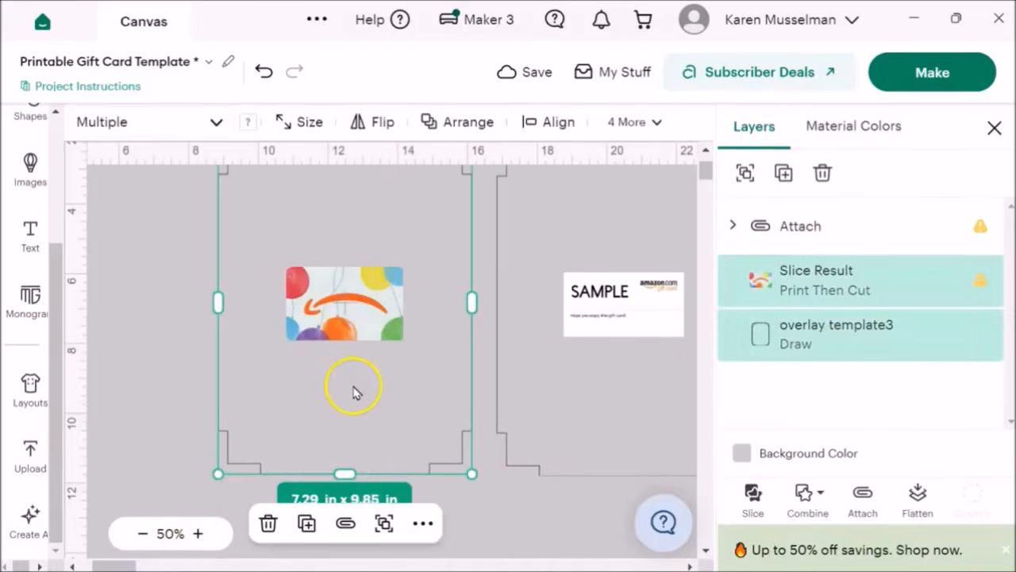
{"action": "left_click", "coordinate": [554, 121]}
{"action": "left_click", "coordinate": [460, 335]}
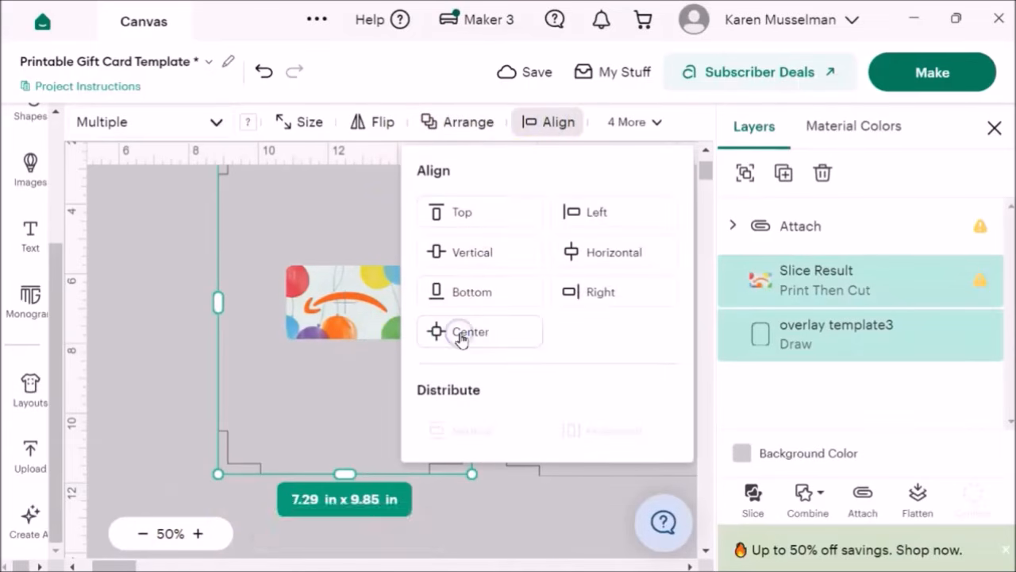
{"action": "left_click", "coordinate": [863, 494]}
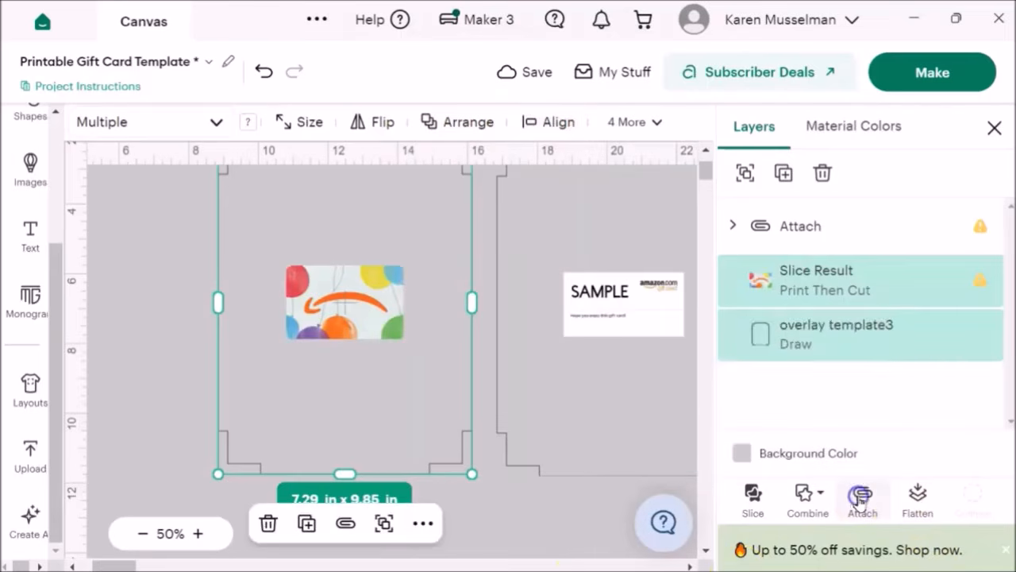
{"action": "left_click", "coordinate": [521, 510]}
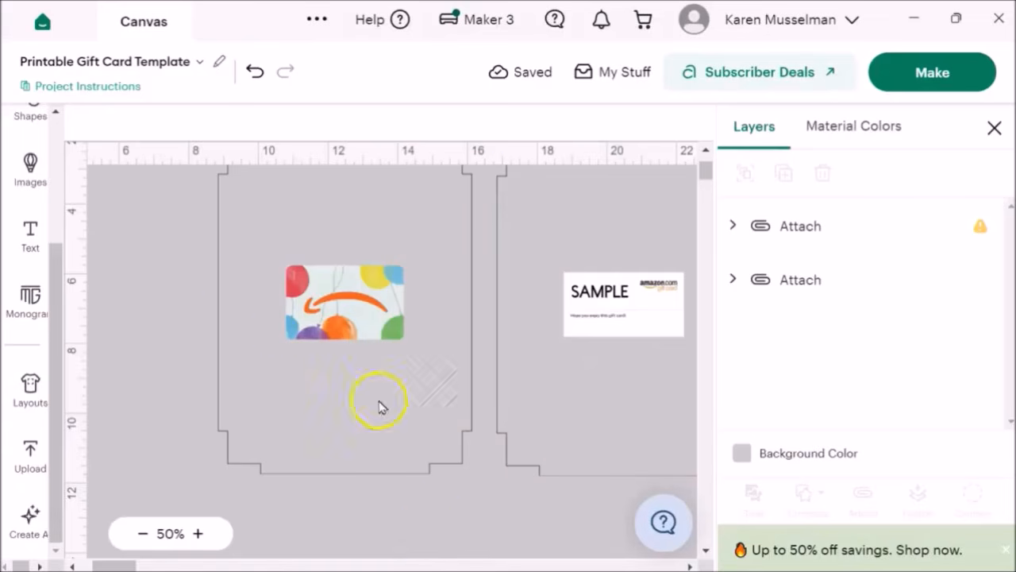
- Start making the project and send the card front to print with Add Bleed off and Use System Dialog on
{"action": "left_click", "coordinate": [935, 70]}
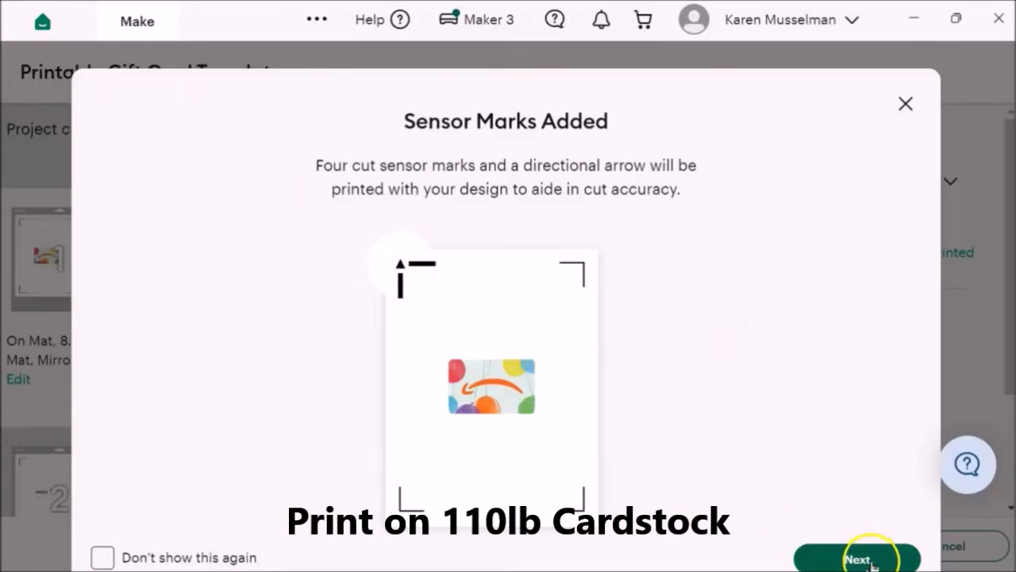
{"action": "left_click", "coordinate": [874, 560]}
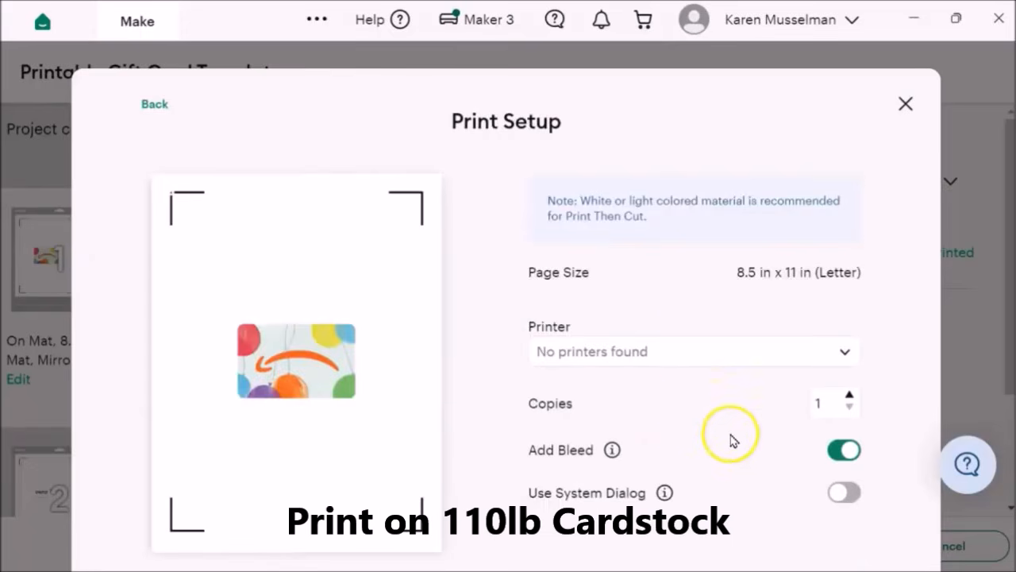
{"action": "left_click", "coordinate": [859, 495]}
{"action": "scroll", "coordinate": [905, 397], "scroll_direction": "down", "scroll_amount": 1}
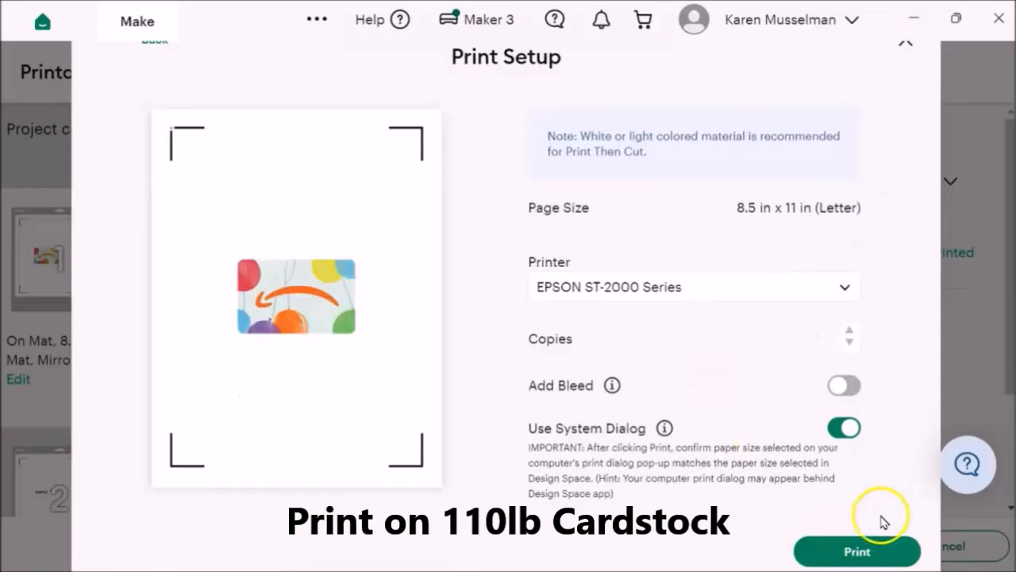
{"action": "left_click", "coordinate": [868, 554]}
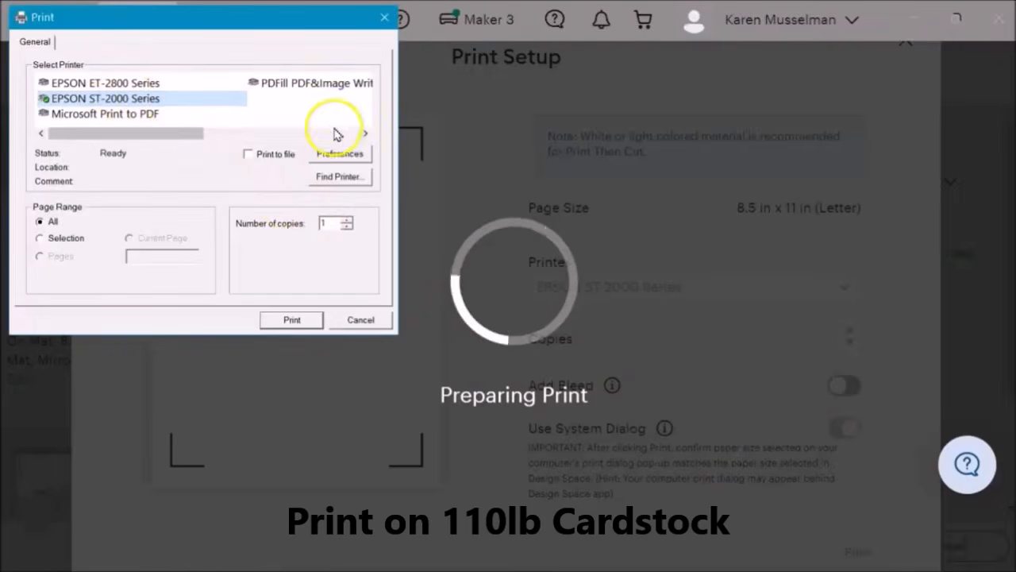
- In the printer's preferences, set the paper type to Premium Presentation Paper Matte and the quality to High
{"action": "left_click", "coordinate": [333, 160]}
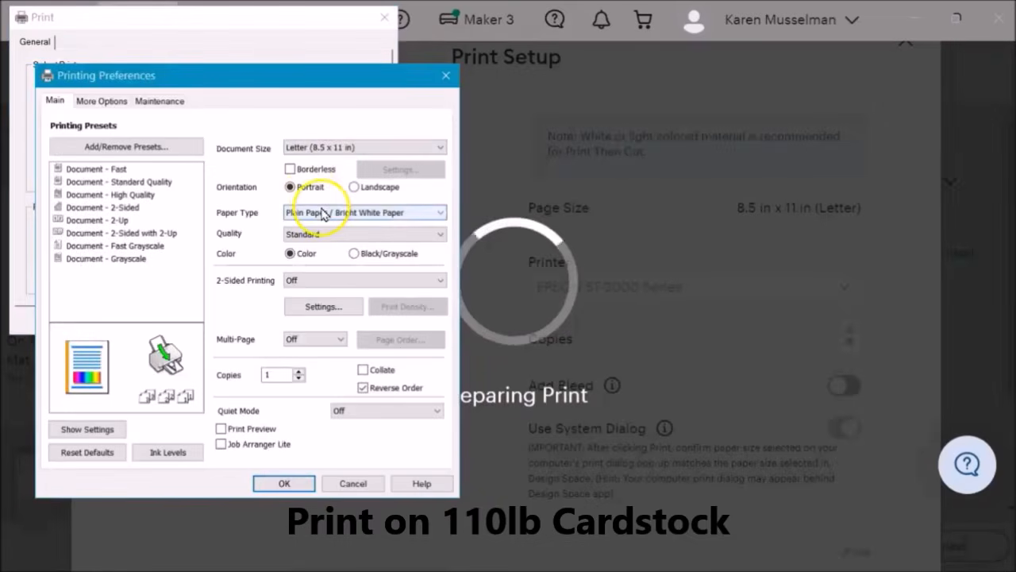
{"action": "left_click", "coordinate": [324, 212]}
{"action": "left_click", "coordinate": [316, 298]}
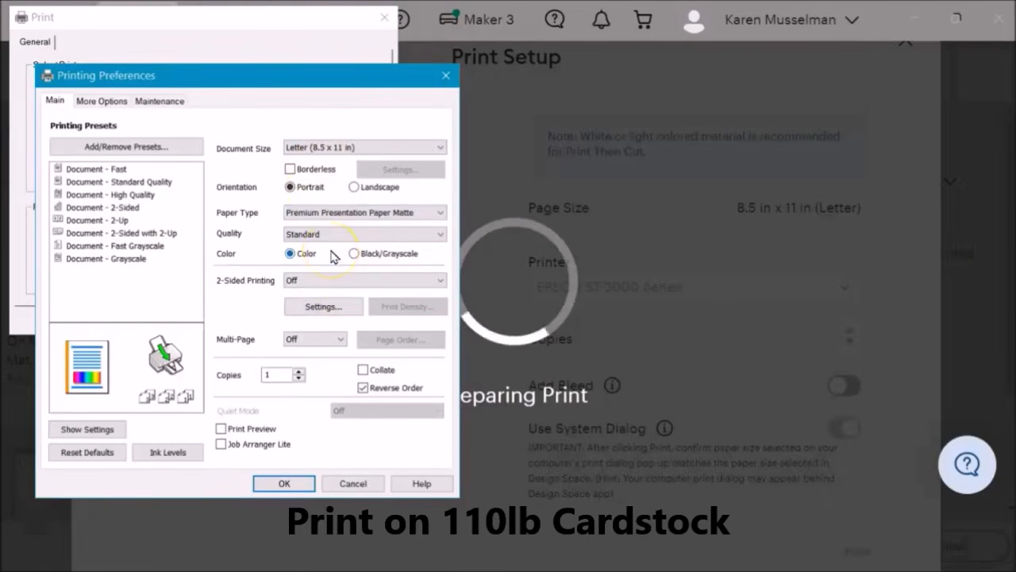
{"action": "left_click", "coordinate": [317, 234]}
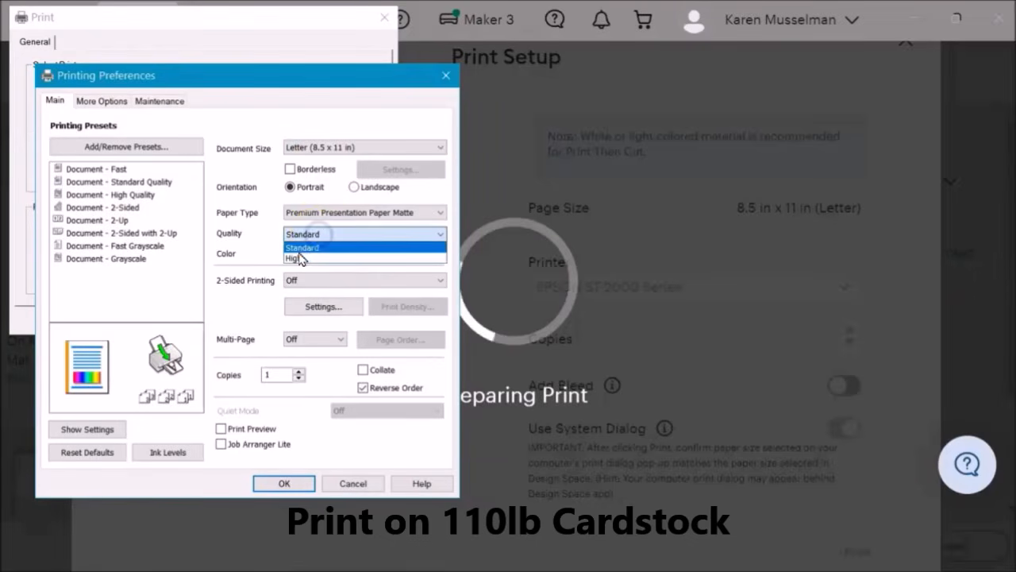
{"action": "left_click", "coordinate": [299, 259]}
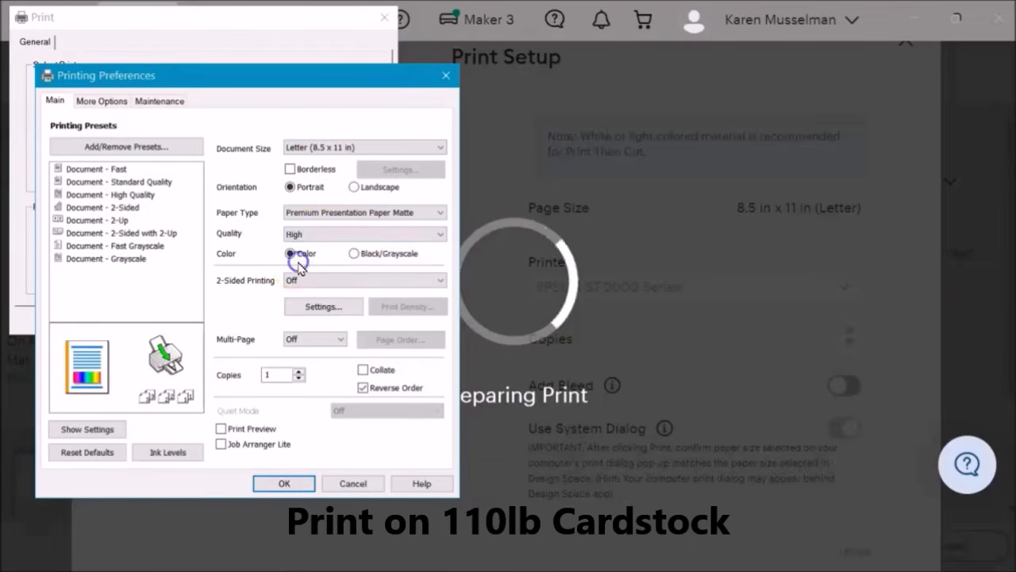
- Turn off High Speed in the printer's preferences, print the card front and finish the print quality verification
{"action": "left_click", "coordinate": [93, 103]}
{"action": "left_click", "coordinate": [232, 381]}
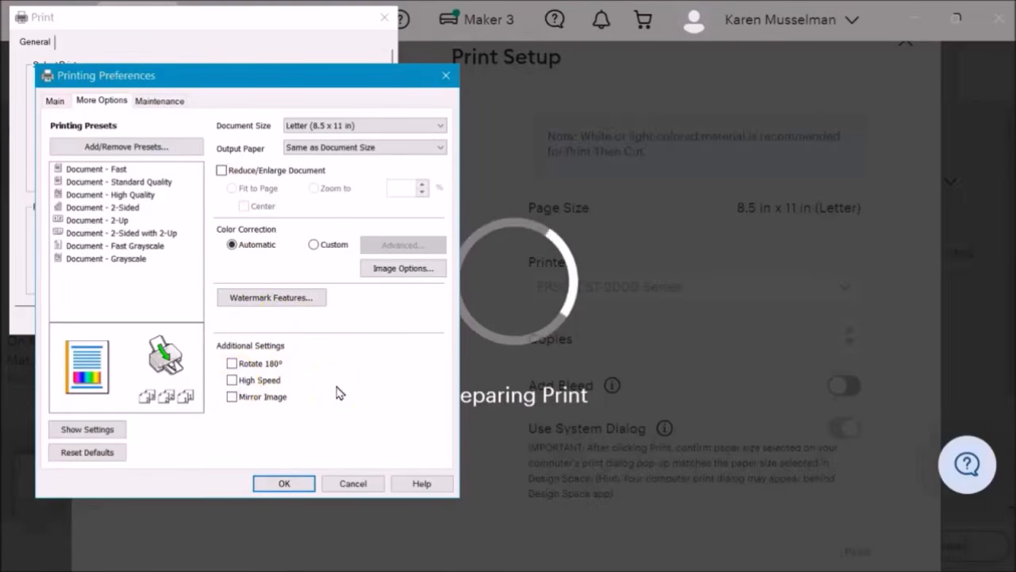
{"action": "left_click", "coordinate": [286, 483]}
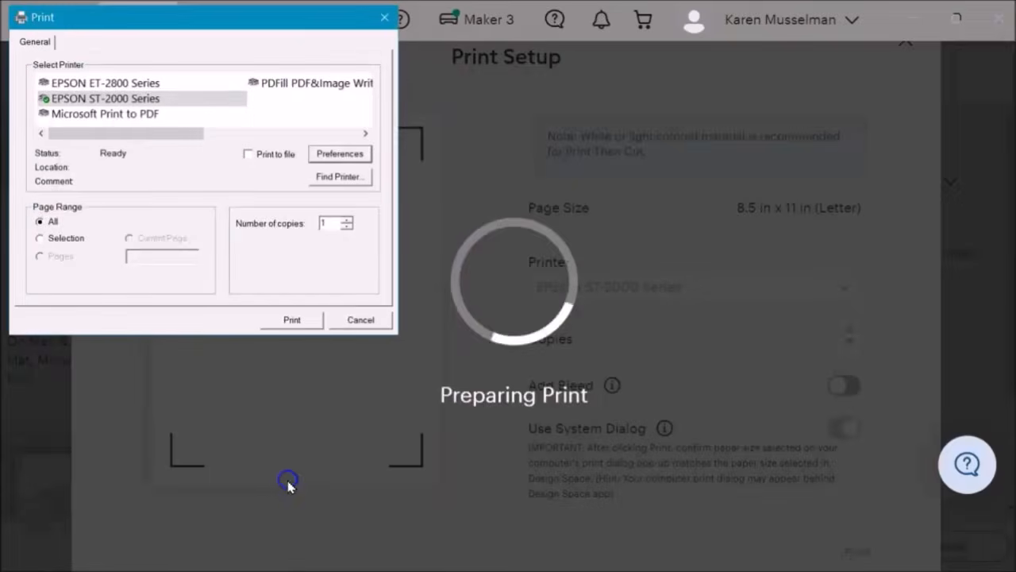
{"action": "left_click", "coordinate": [297, 321]}
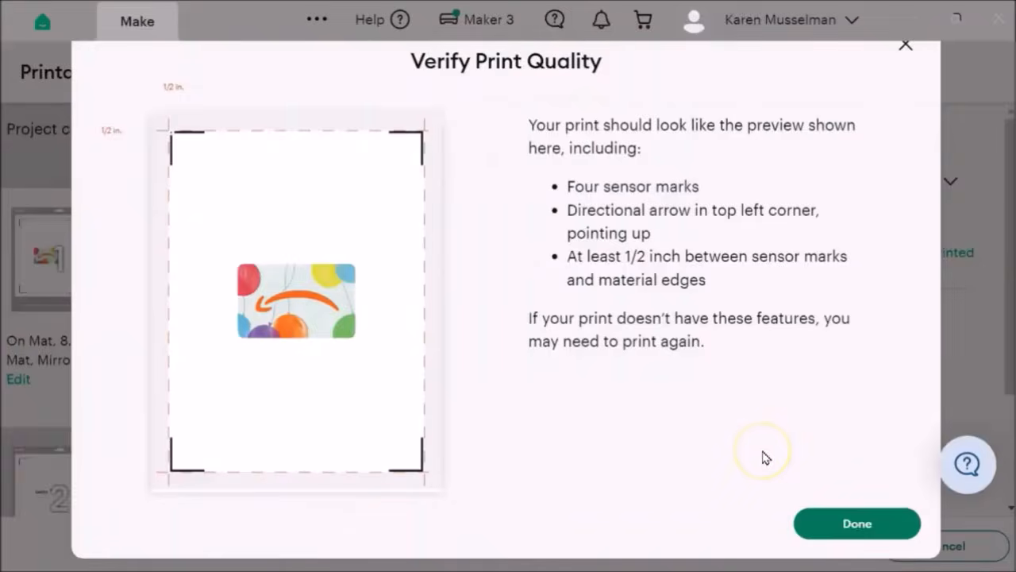
{"action": "left_click", "coordinate": [857, 524]}
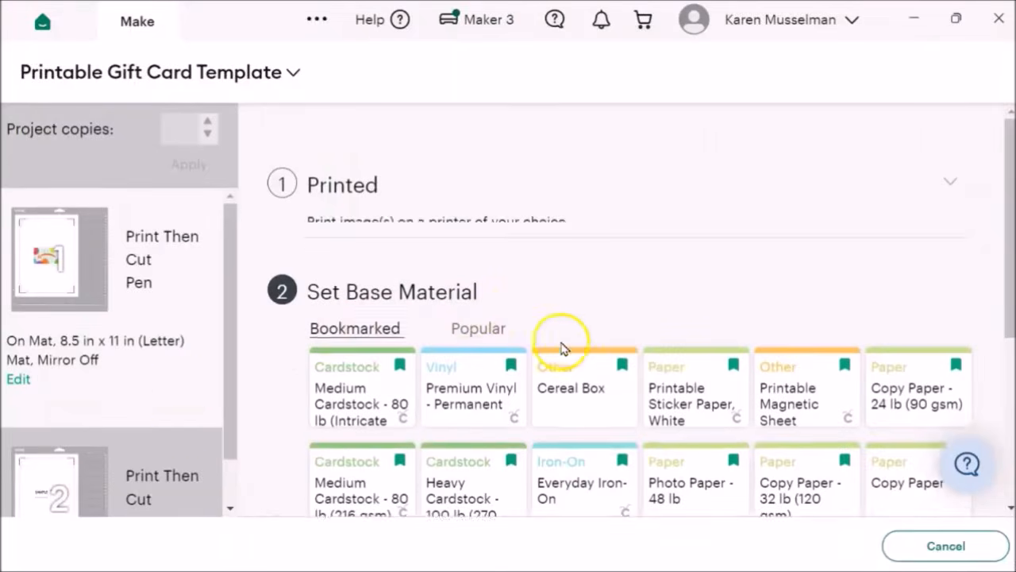
- Select the second mat and send it to the printer, continuing past the sensor marks notice
{"action": "left_click", "coordinate": [144, 491]}
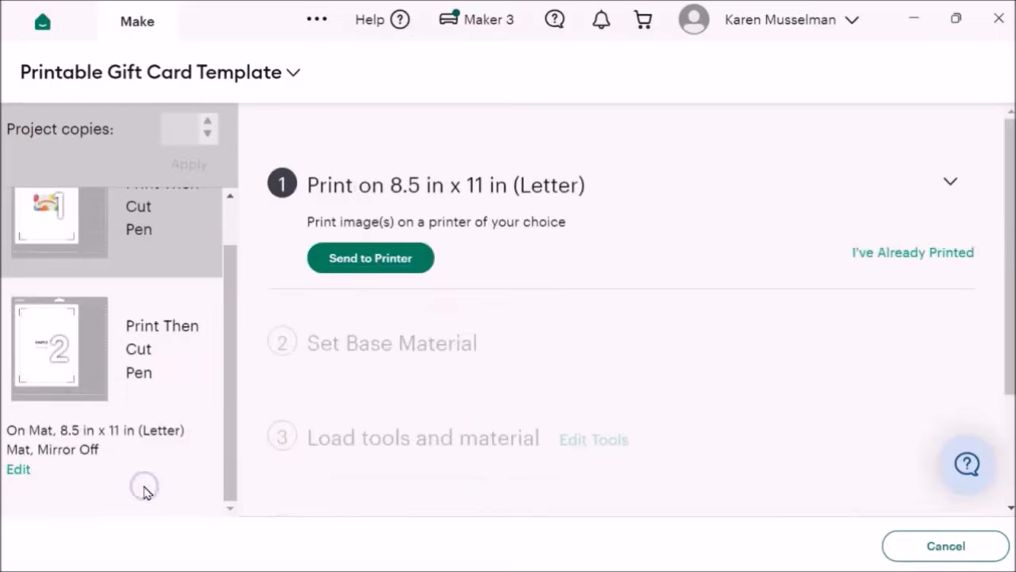
{"action": "left_click", "coordinate": [416, 257]}
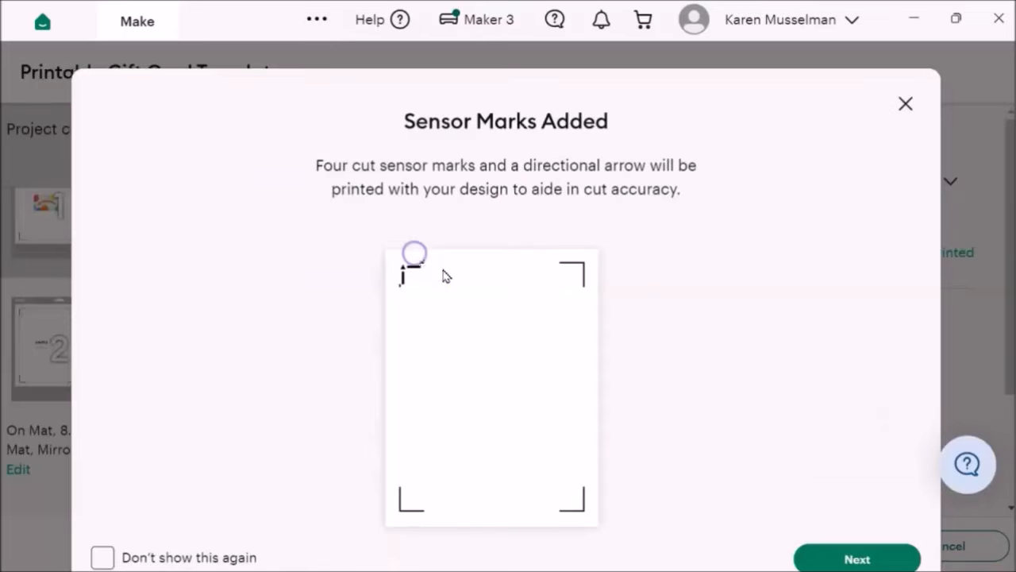
{"action": "left_click", "coordinate": [866, 559]}
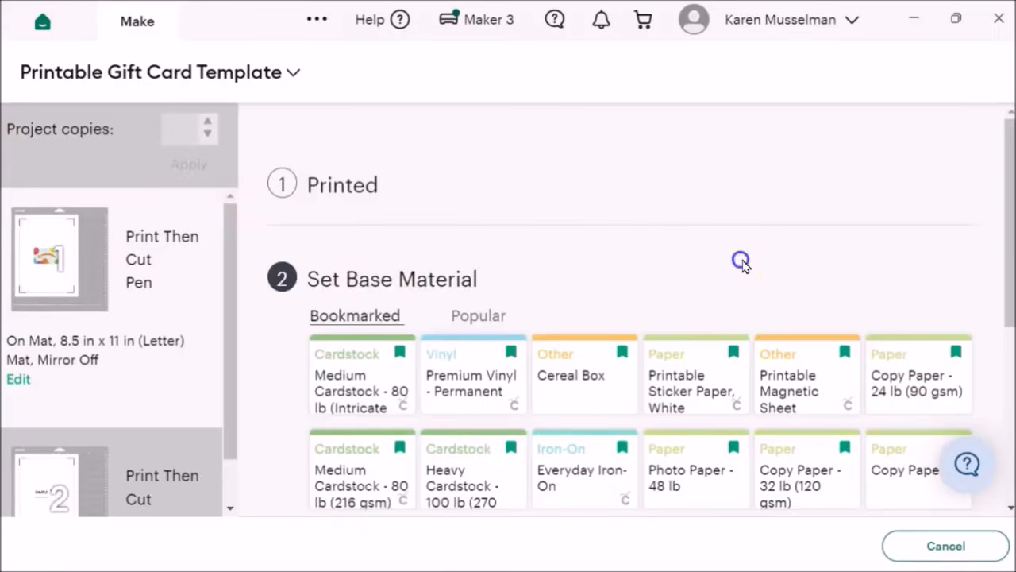
- Set the first mat's base material to Heavy Cardstock - 100 lb (270 gsm) with More pressure
{"action": "left_click", "coordinate": [460, 470]}
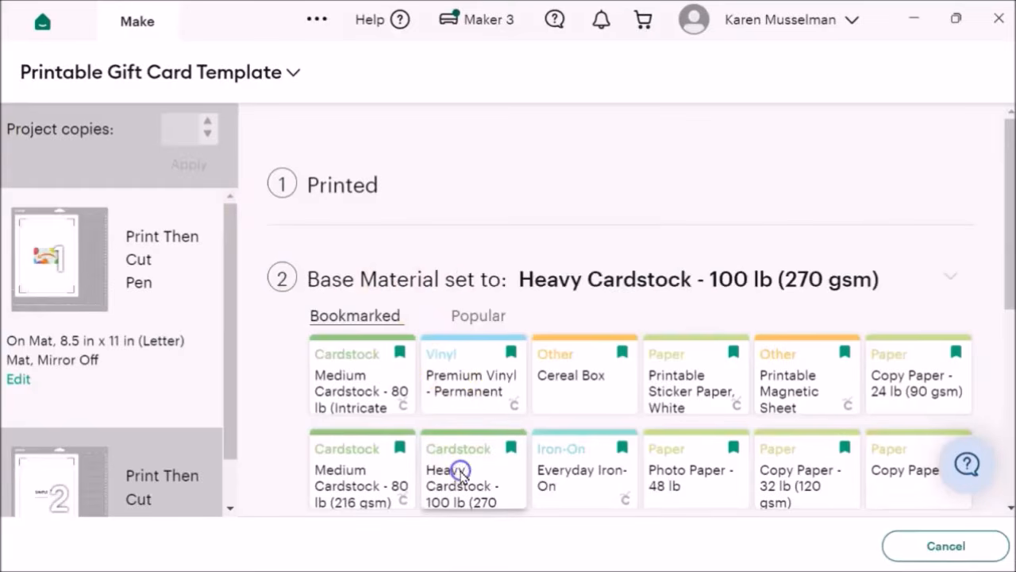
{"action": "left_click", "coordinate": [475, 343]}
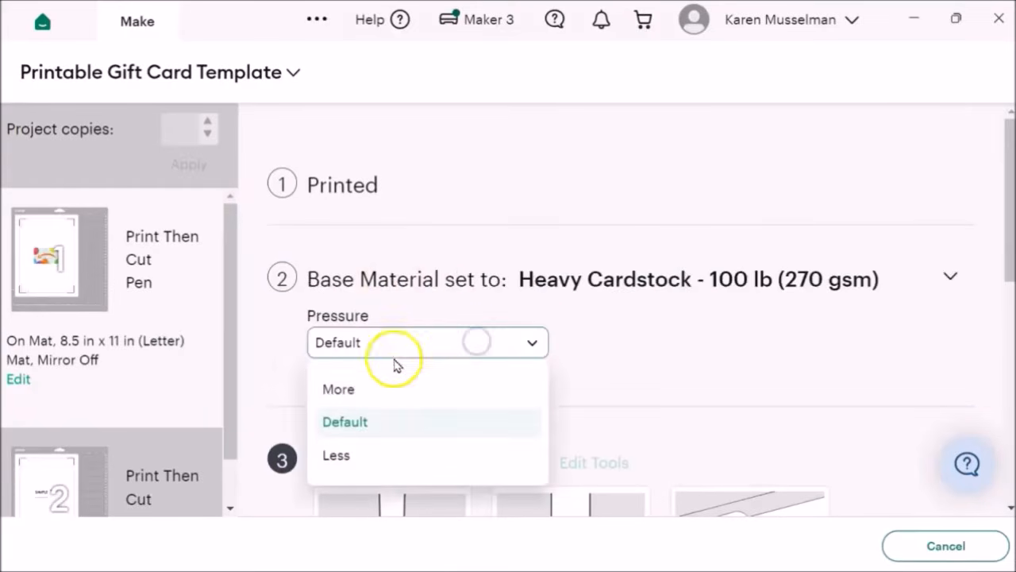
{"action": "left_click", "coordinate": [338, 390]}
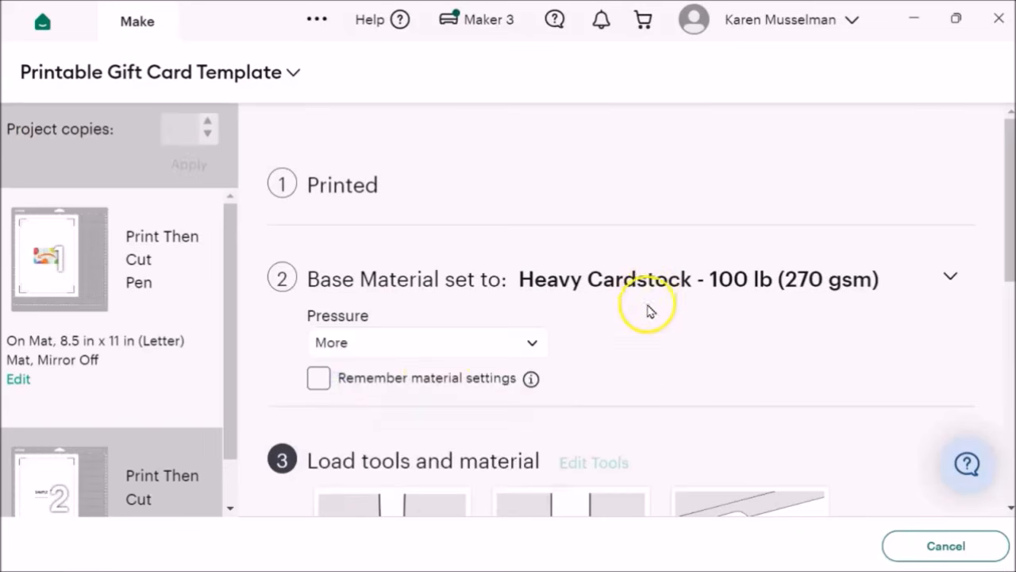